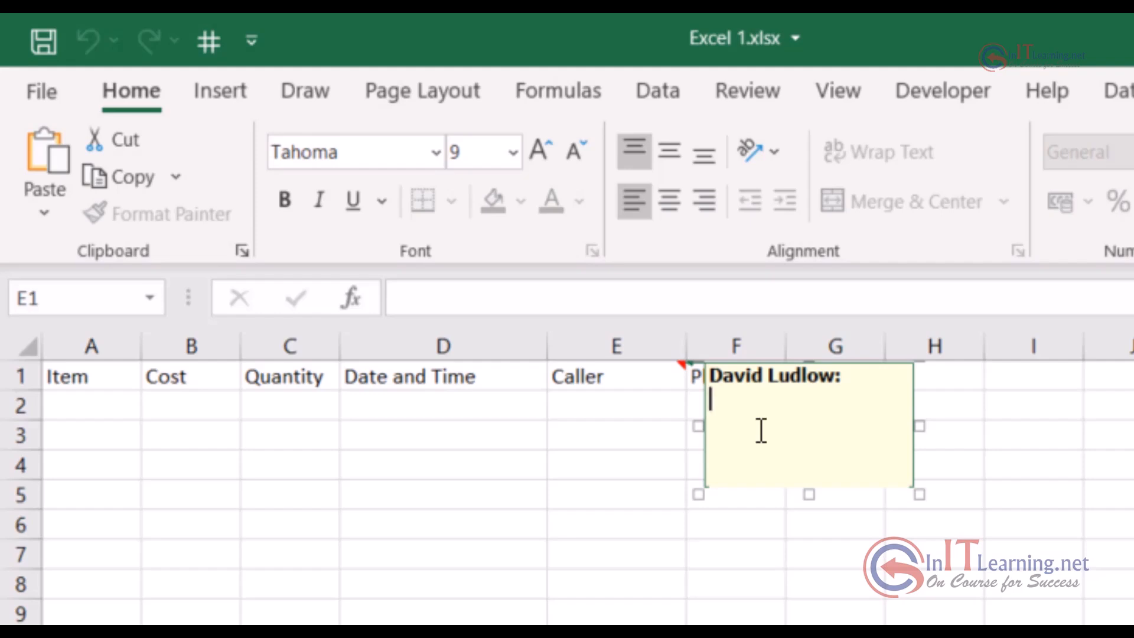
# Step: Write "Please enter callers first name" in the note attached to the Caller header cell E1
pyautogui.write('Please e')
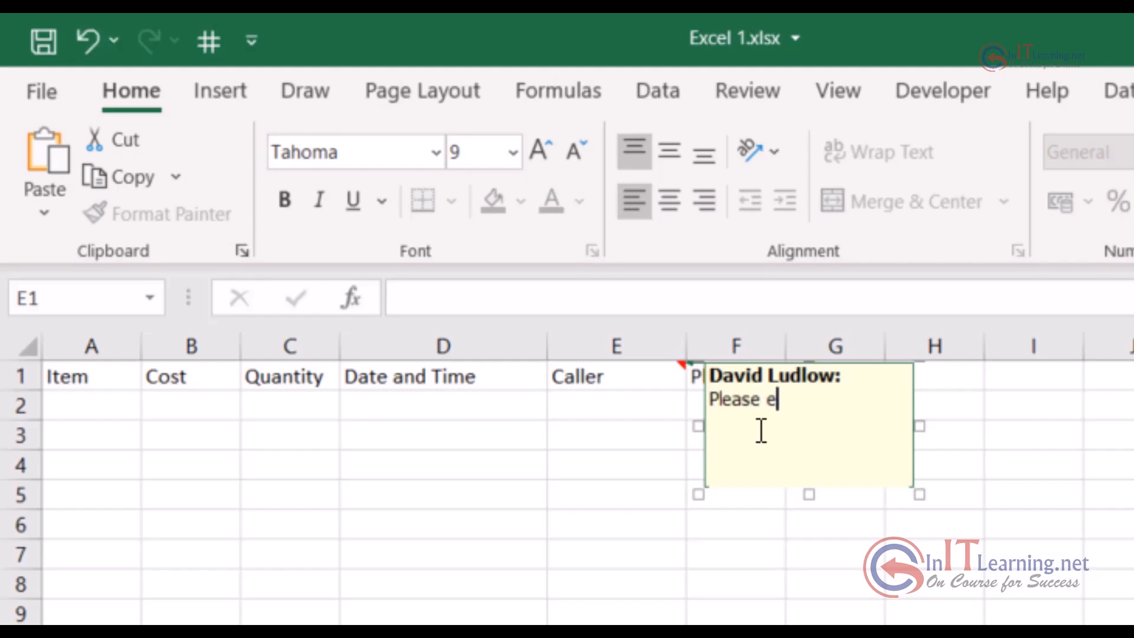
pyautogui.write('nter callers first name')
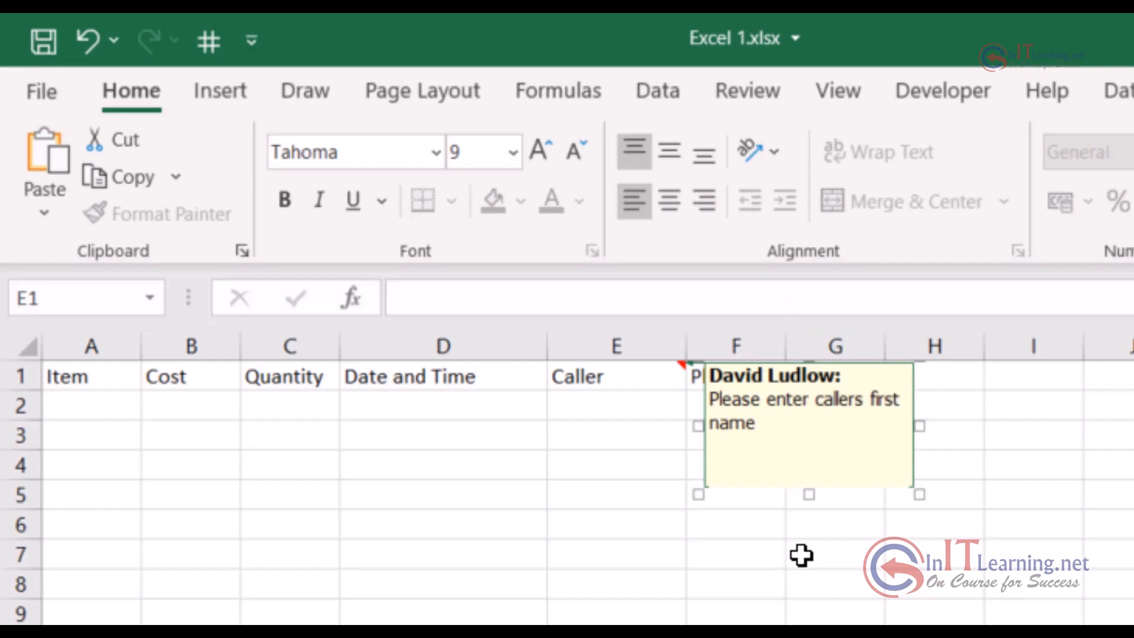
pyautogui.click(1076, 587)
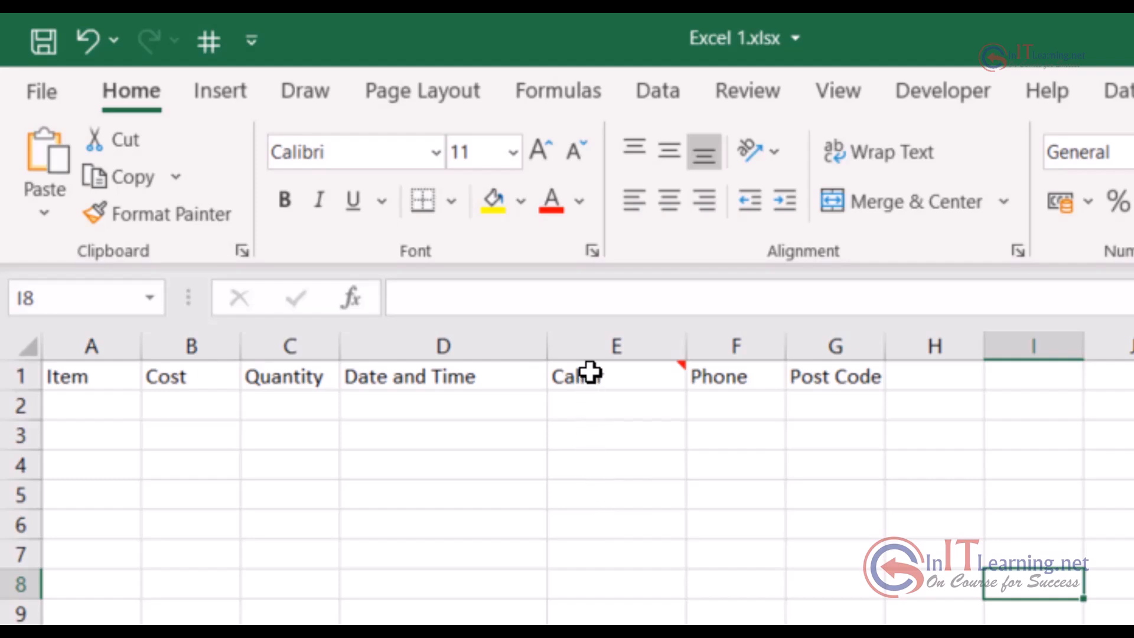
# Step: Edit the Caller header's note, adding "..." to the end of its text
pyautogui.moveTo(590, 367)
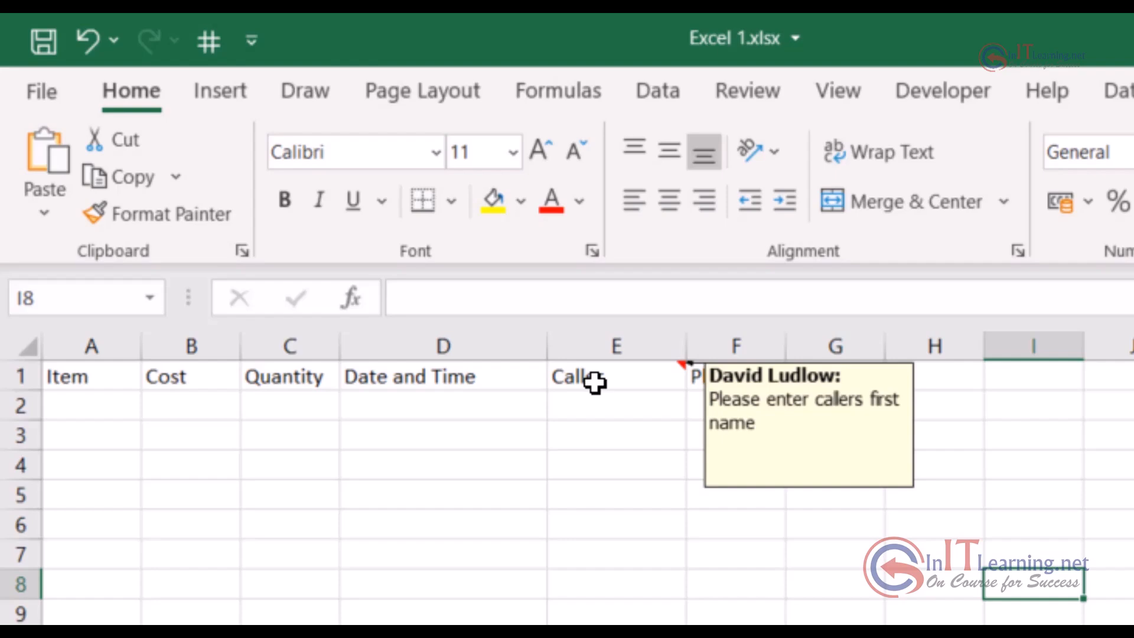
pyautogui.rightClick(606, 376)
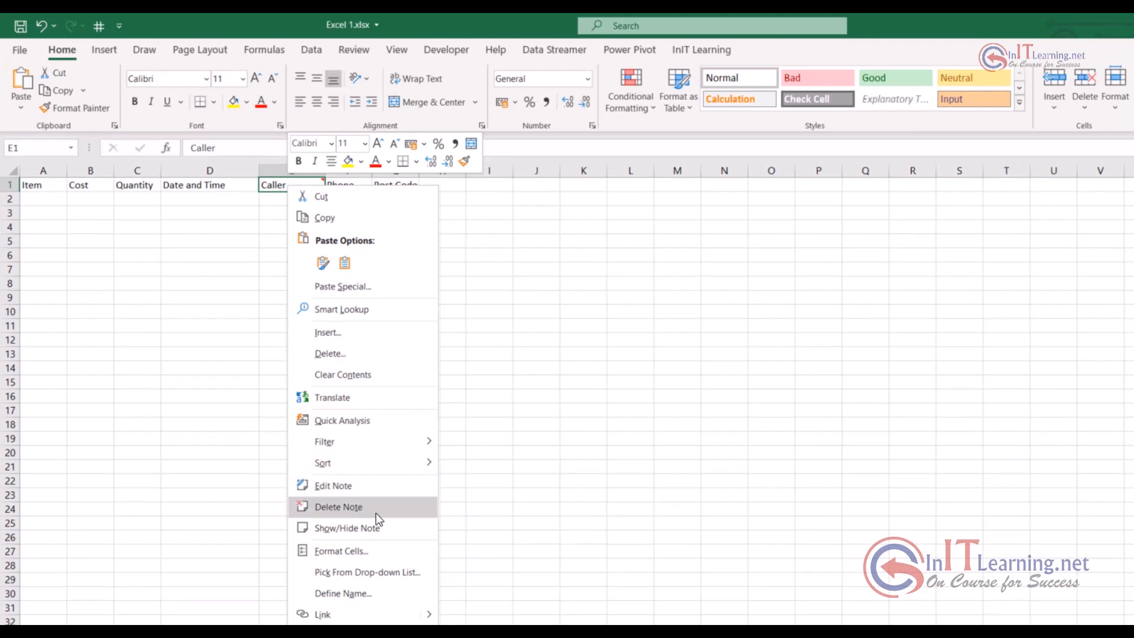
pyautogui.click(367, 485)
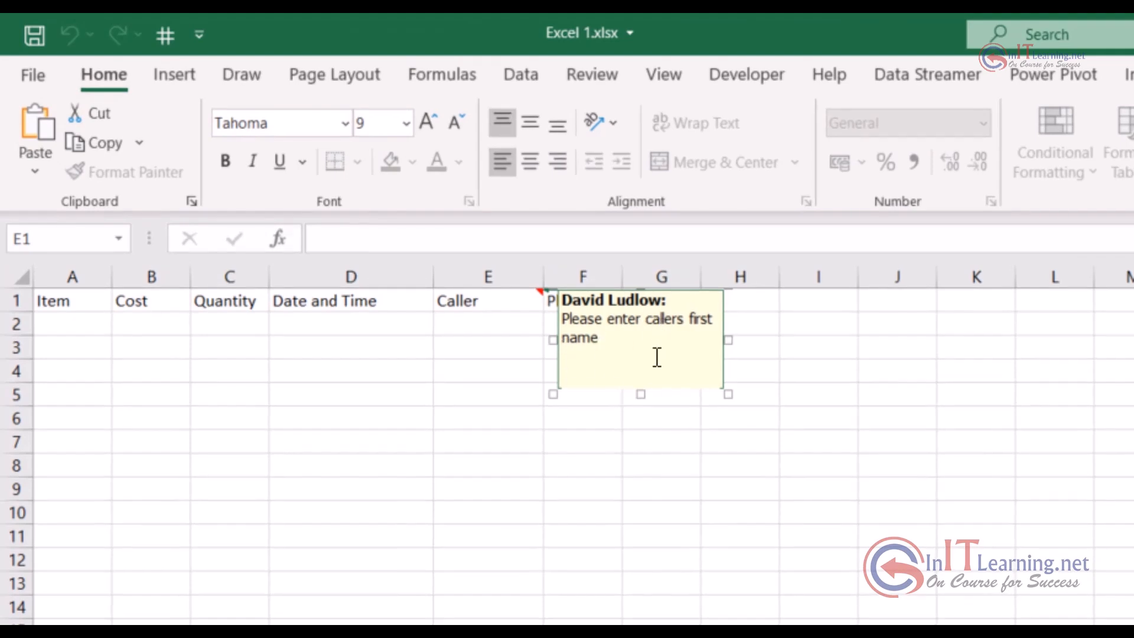
pyautogui.write('...')
pyautogui.click(640, 493)
# Step: Keep the Caller header's note permanently displayed on the sheet, and hide it again
pyautogui.moveTo(514, 296)
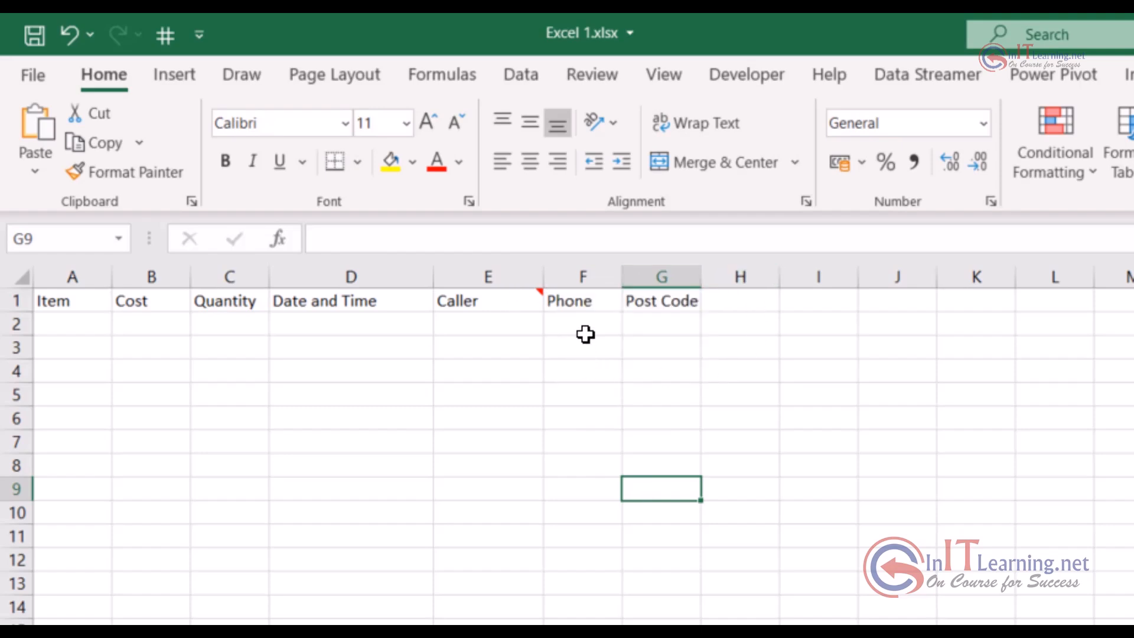
pyautogui.rightClick(503, 302)
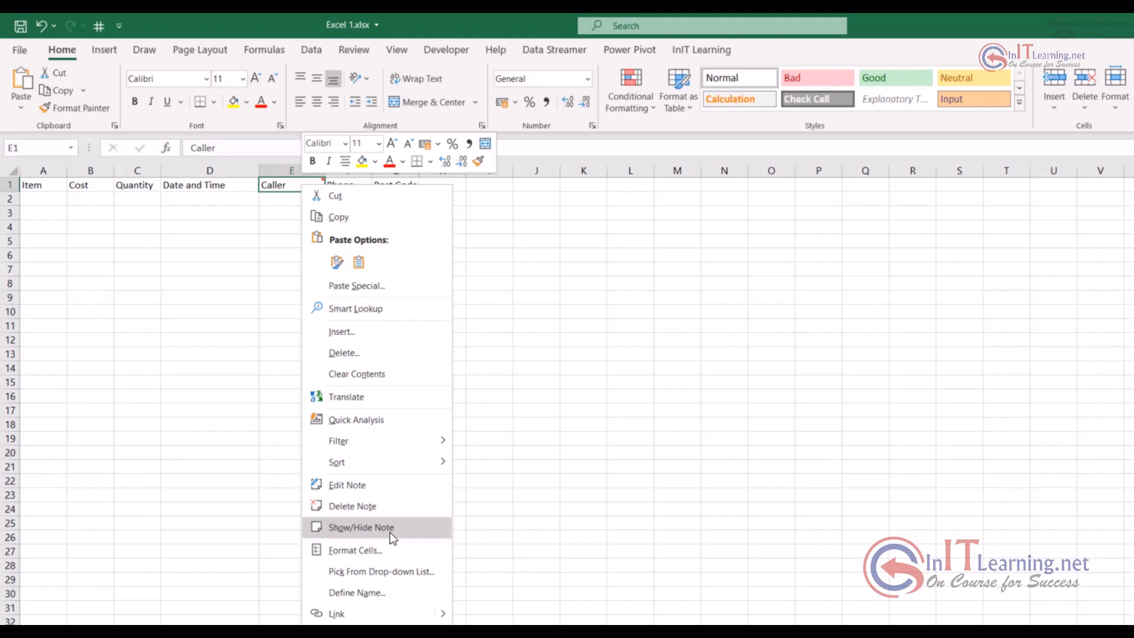
pyautogui.click(390, 533)
pyautogui.click(392, 336)
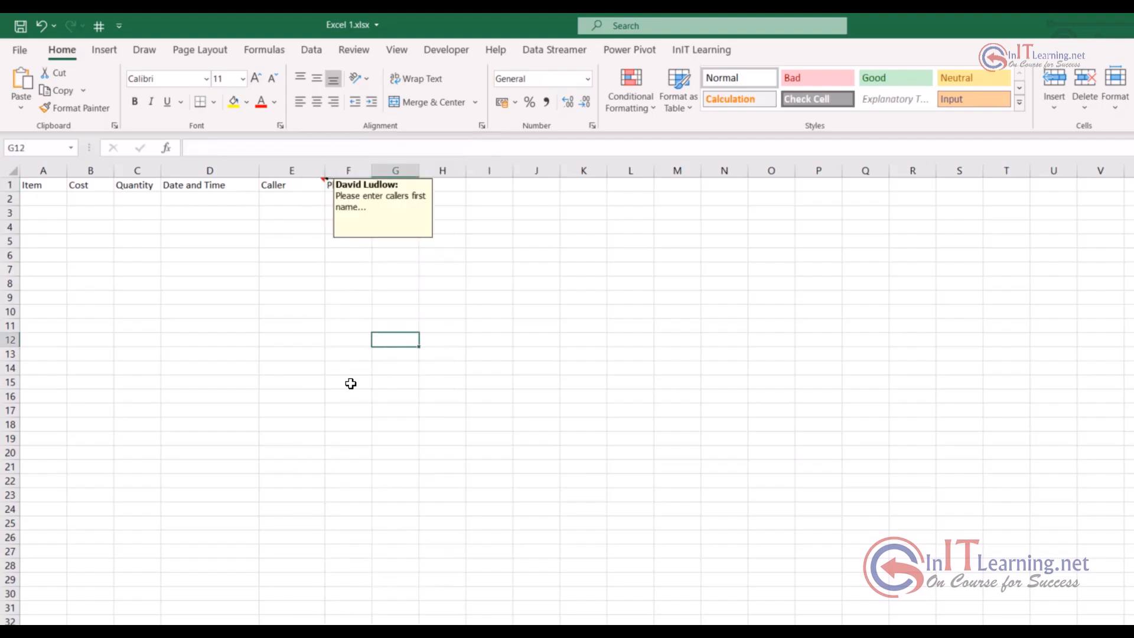
pyautogui.rightClick(296, 183)
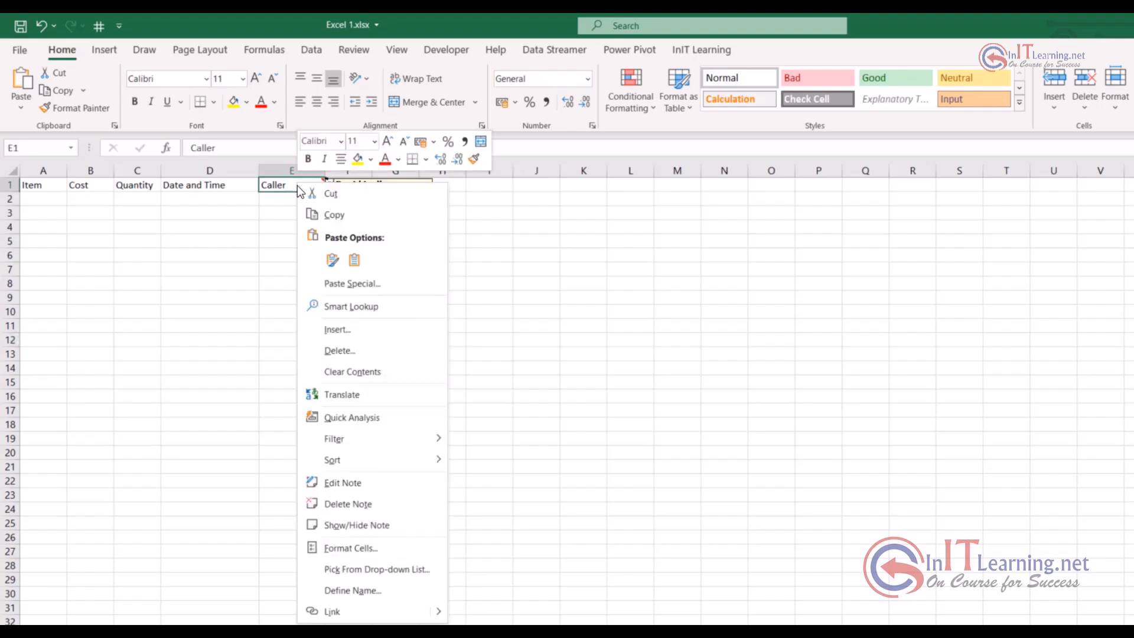
pyautogui.click(394, 526)
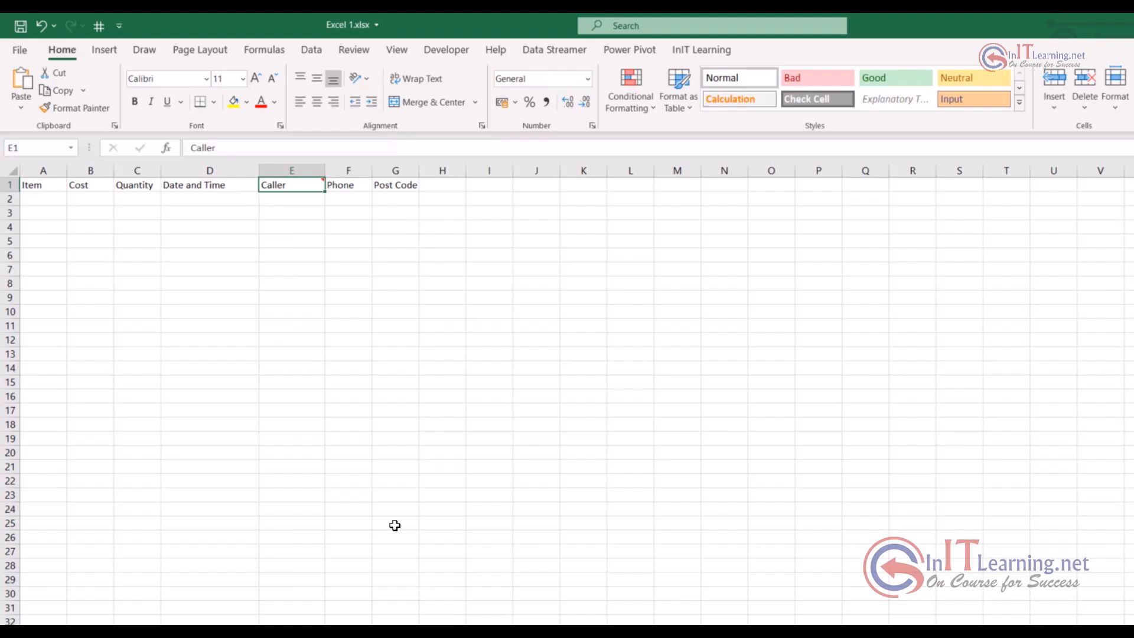
# Step: Delete the note from the Caller header cell E1
pyautogui.rightClick(291, 184)
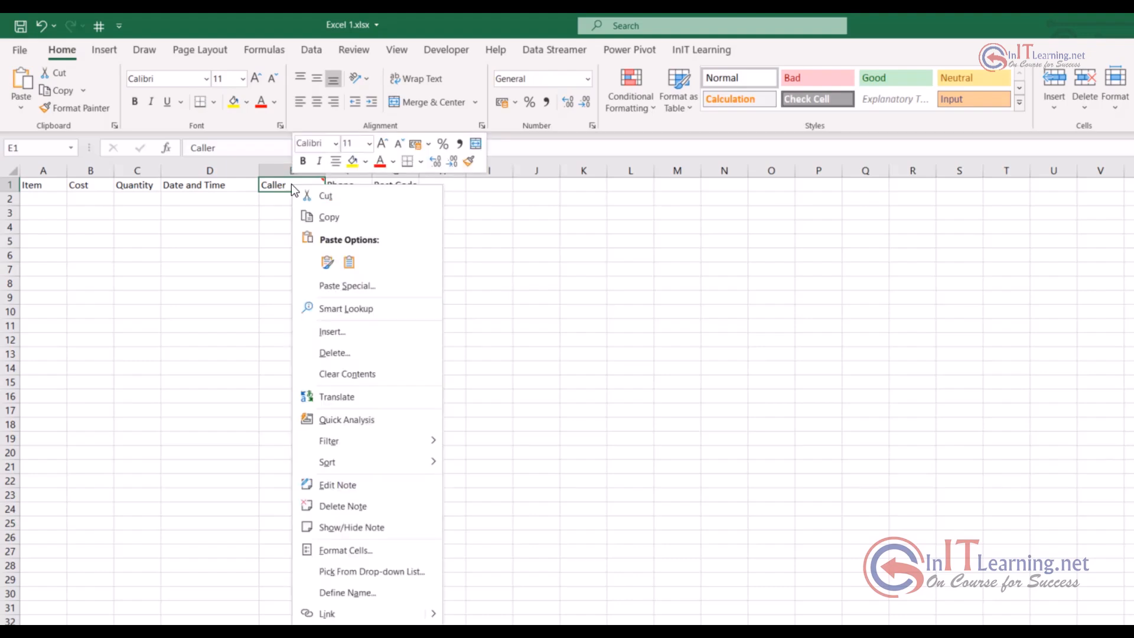
pyautogui.click(356, 509)
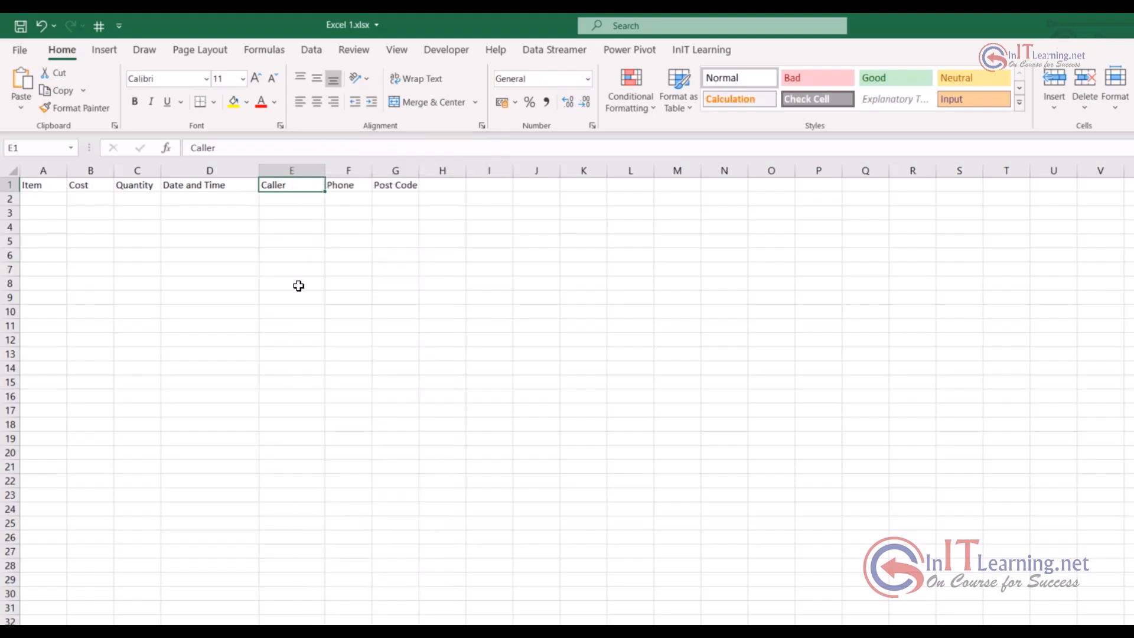
pyautogui.rightClick(306, 186)
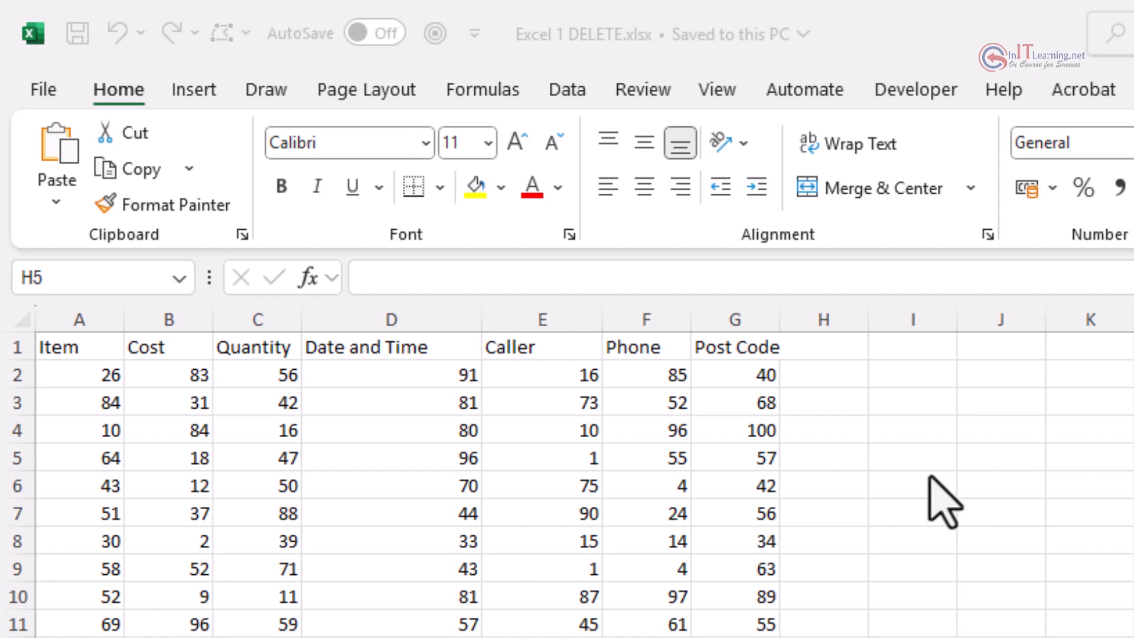
# Step: Add a note reading "Please Add Callers Name" to the Caller header cell E1 in Excel 1 DELETE.xlsx
pyautogui.rightClick(546, 354)
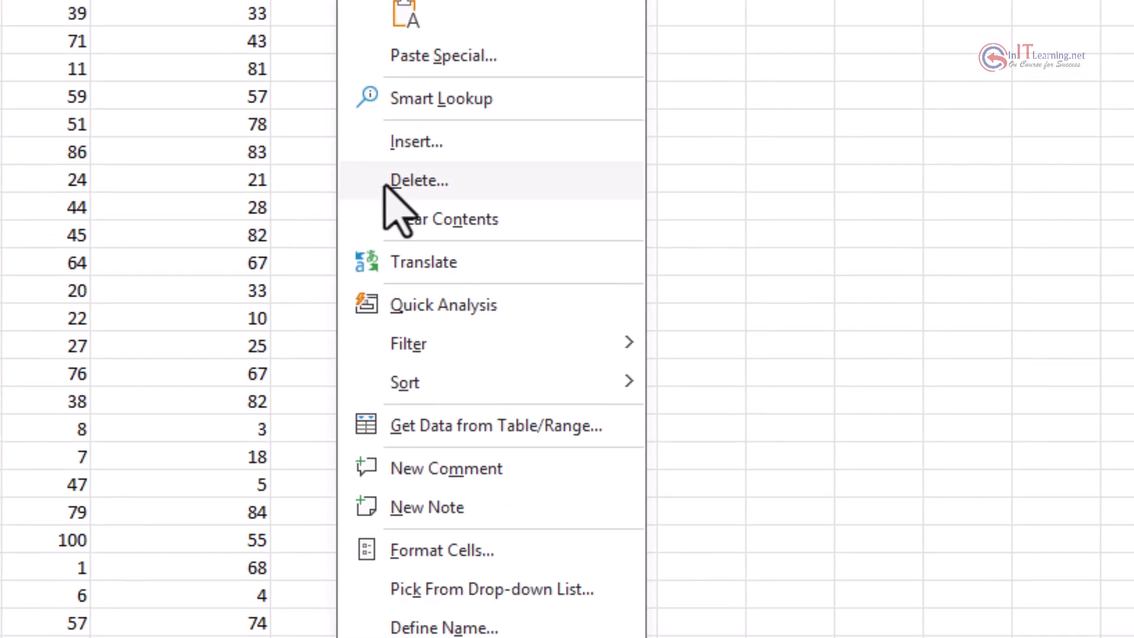
pyautogui.click(452, 508)
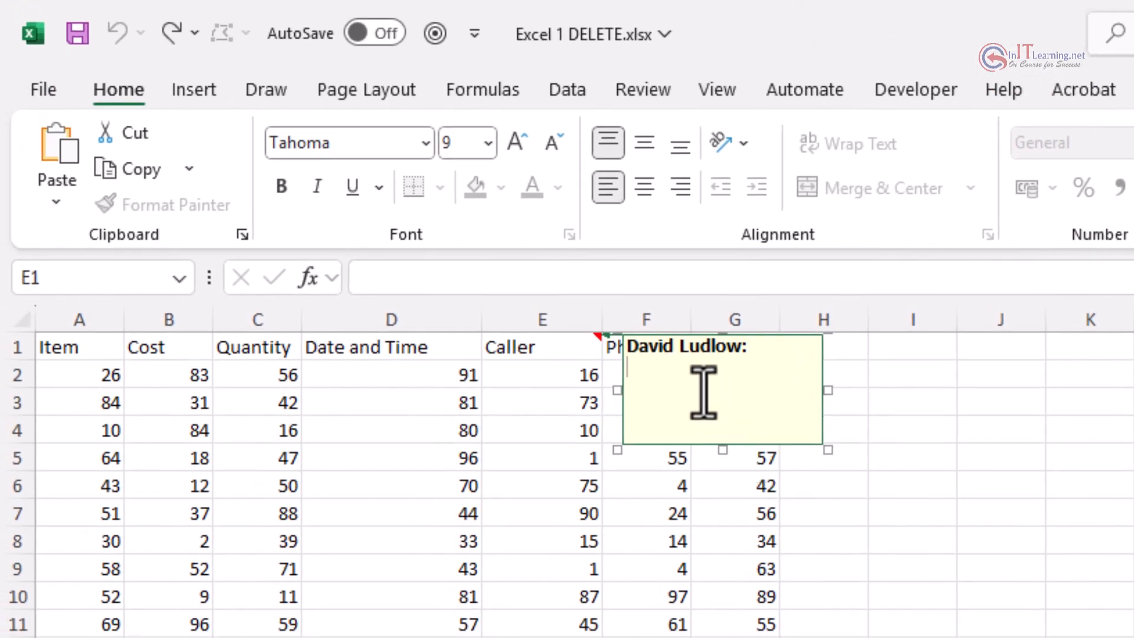
pyautogui.write('Please')
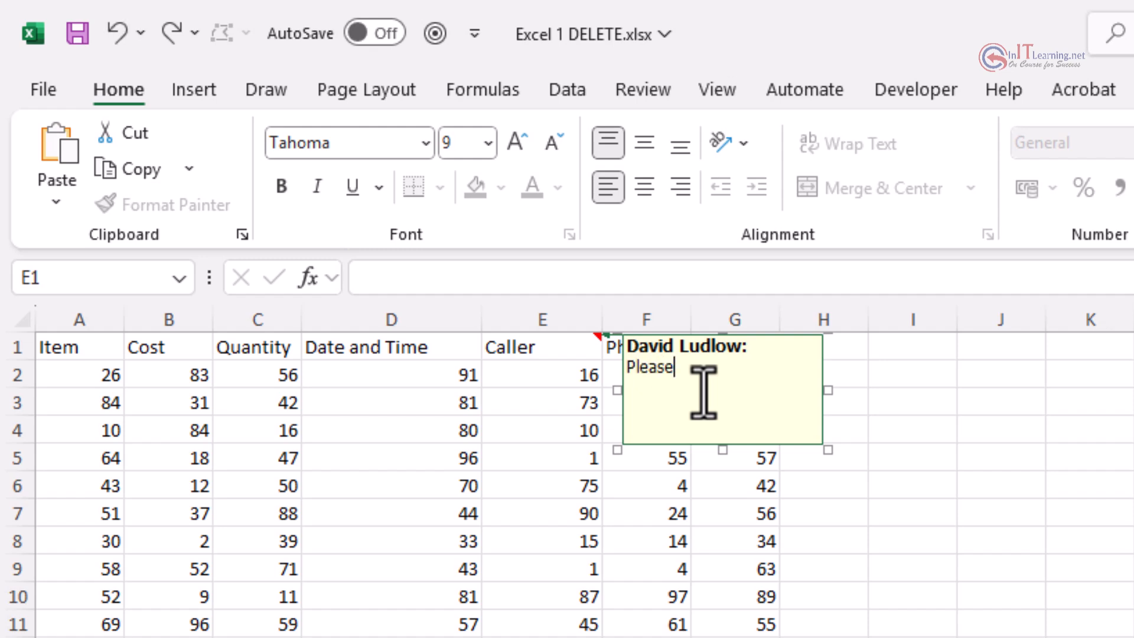
pyautogui.write(' Add Caller')
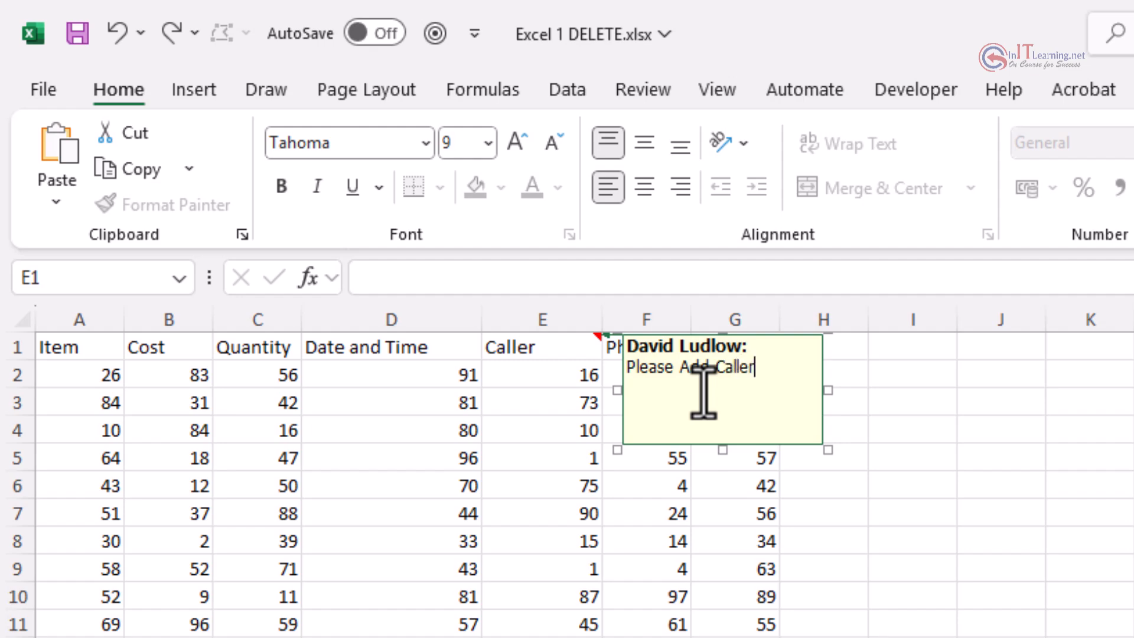
pyautogui.write('s Name')
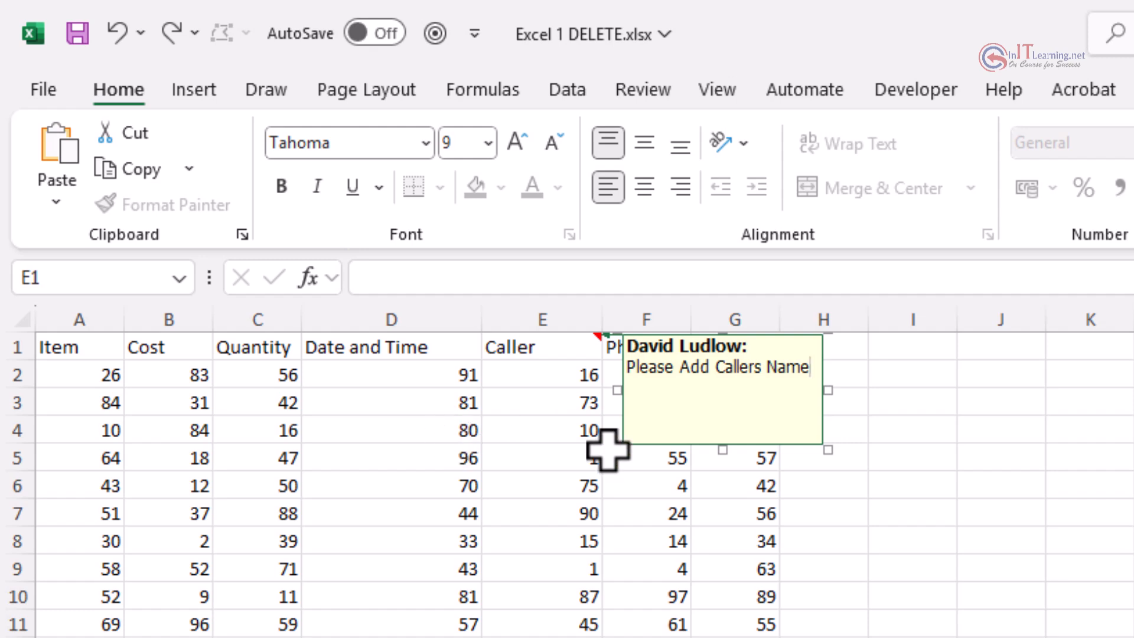
pyautogui.click(676, 508)
# Step: Show the Caller note permanently, move it to the empty columns beside the data, and enlarge it to span about columns I to L
pyautogui.rightClick(561, 348)
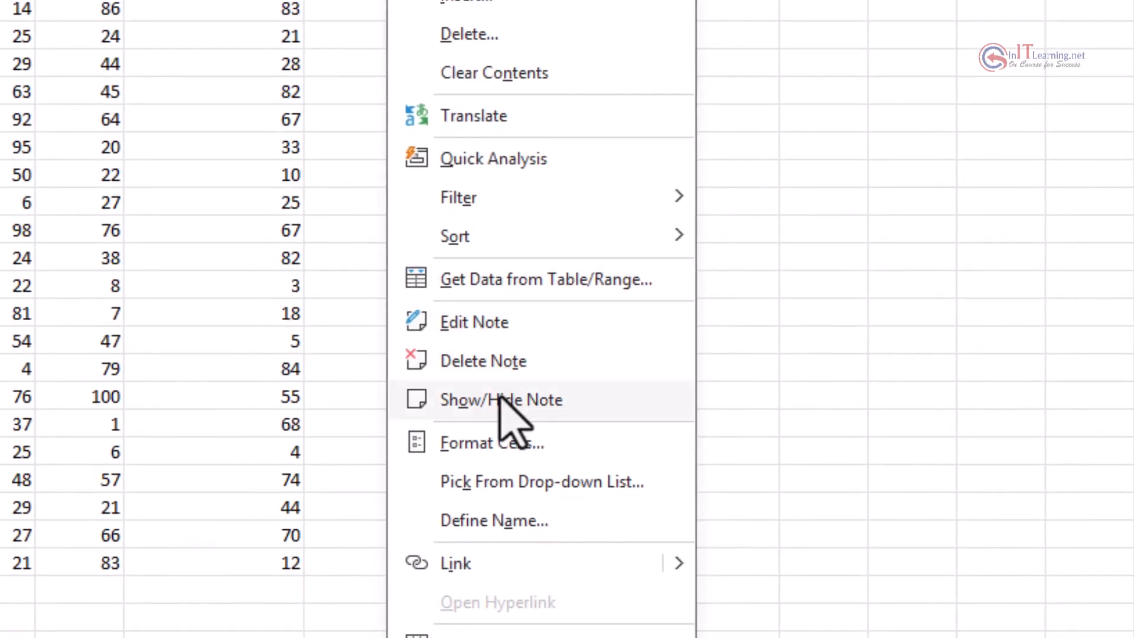
pyautogui.click(539, 408)
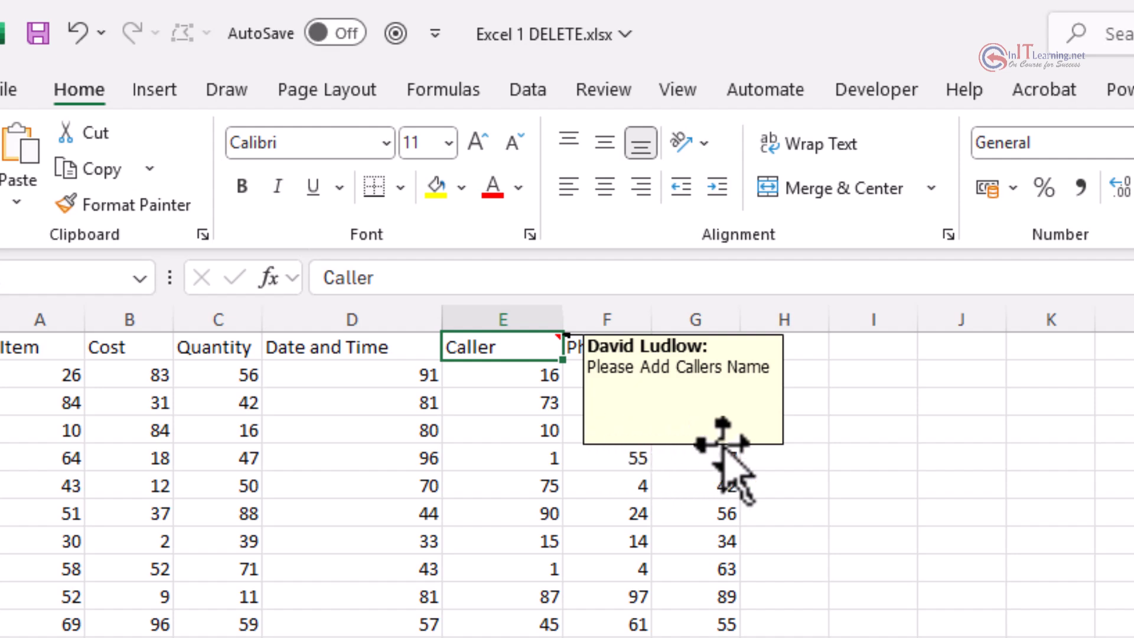
pyautogui.moveTo(721, 444); pyautogui.dragTo(1046, 523)
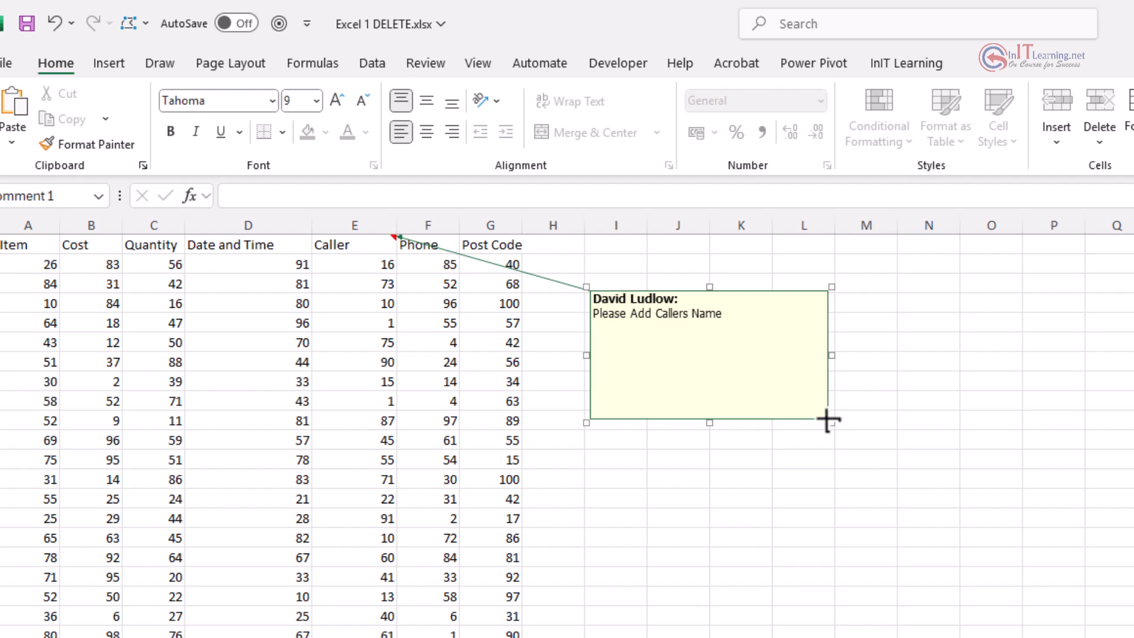
pyautogui.moveTo(831, 423)
pyautogui.mouseDown()
pyautogui.moveTo(796, 385)
pyautogui.moveTo(833, 423)
pyautogui.moveTo(819, 412)
pyautogui.mouseUp()
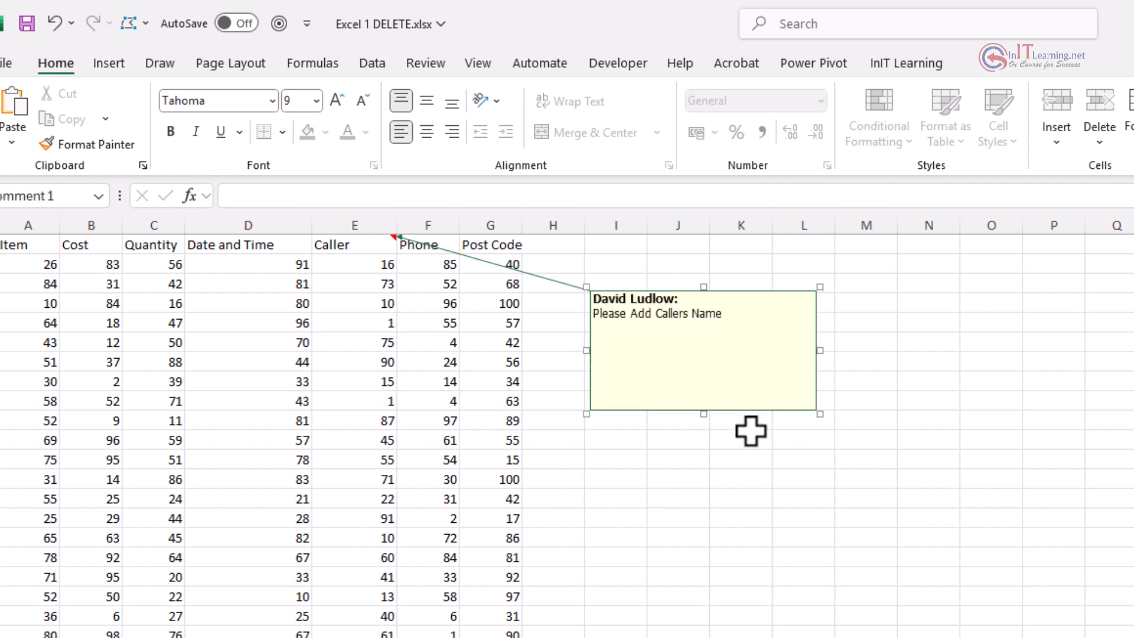
# Step: Add a note reading "Another Note" to the Date and Time header cell D1
pyautogui.click(227, 245)
pyautogui.rightClick(227, 244)
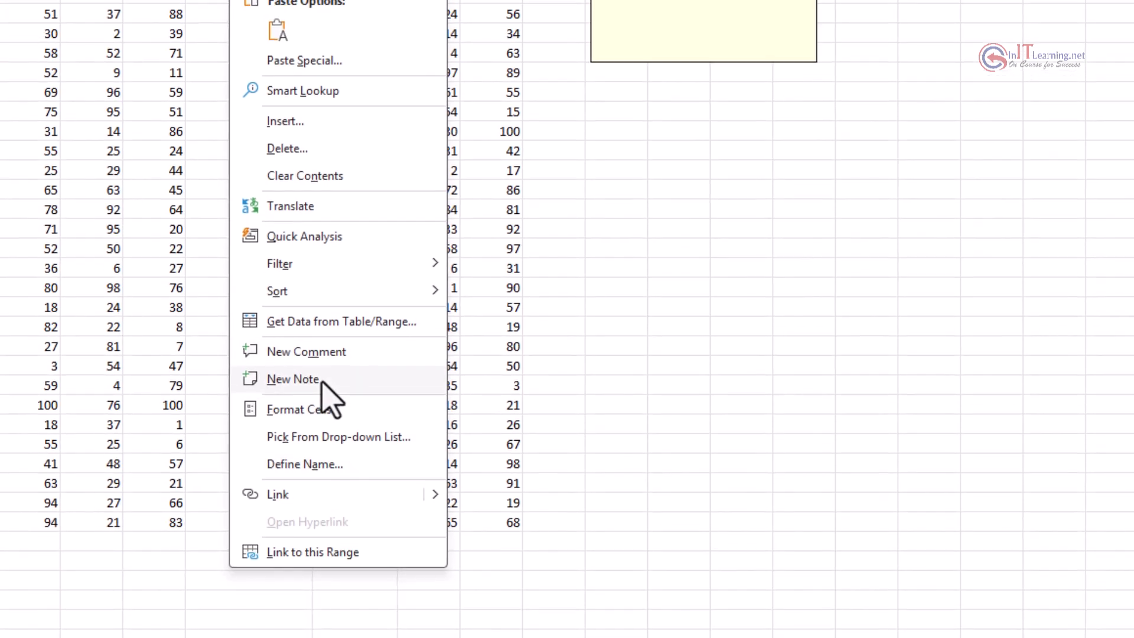
pyautogui.click(325, 373)
pyautogui.write('Another Note')
pyautogui.click(289, 132)
# Step: Show the Date and Time note permanently, place it beneath the Caller note, and enlarge it to about the same size
pyautogui.rightClick(291, 132)
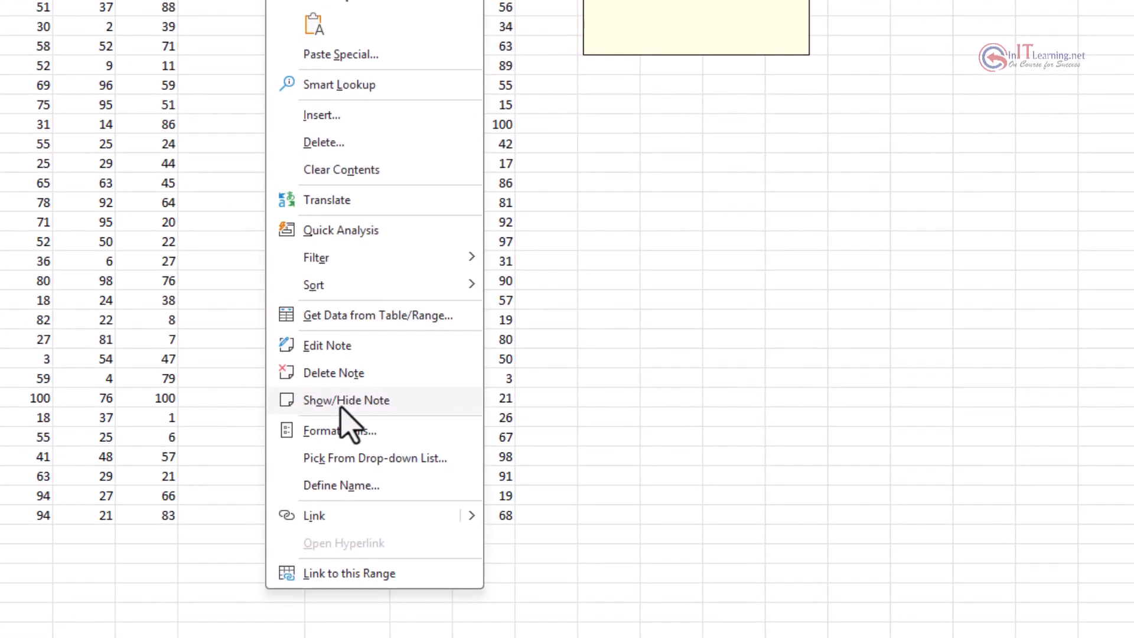
pyautogui.click(322, 404)
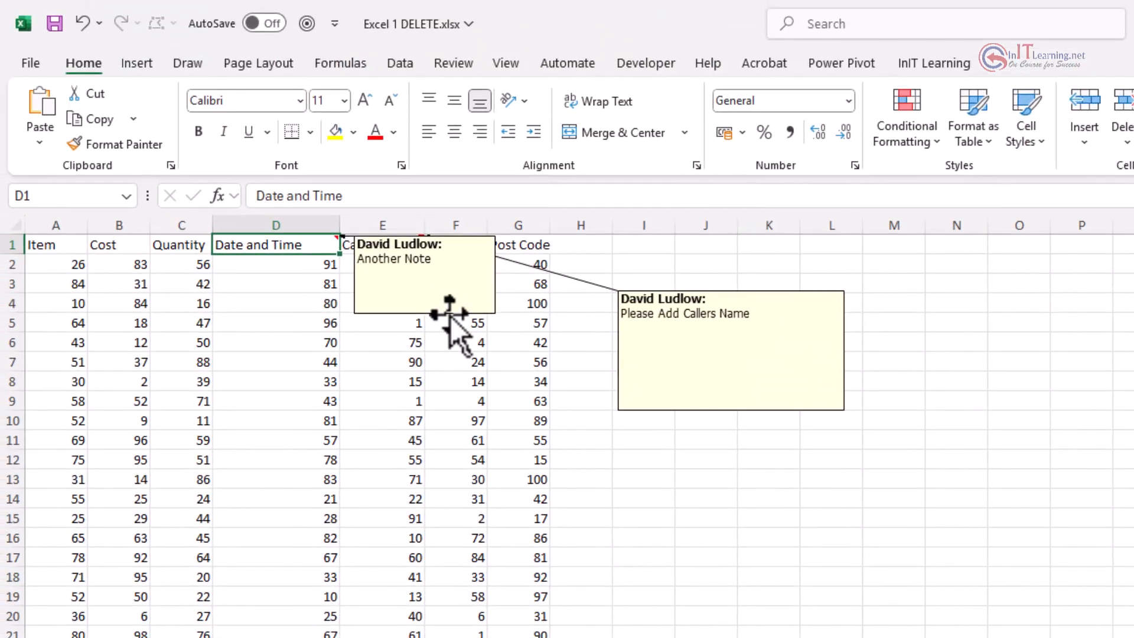
pyautogui.click(450, 314)
pyautogui.moveTo(450, 314); pyautogui.dragTo(843, 588)
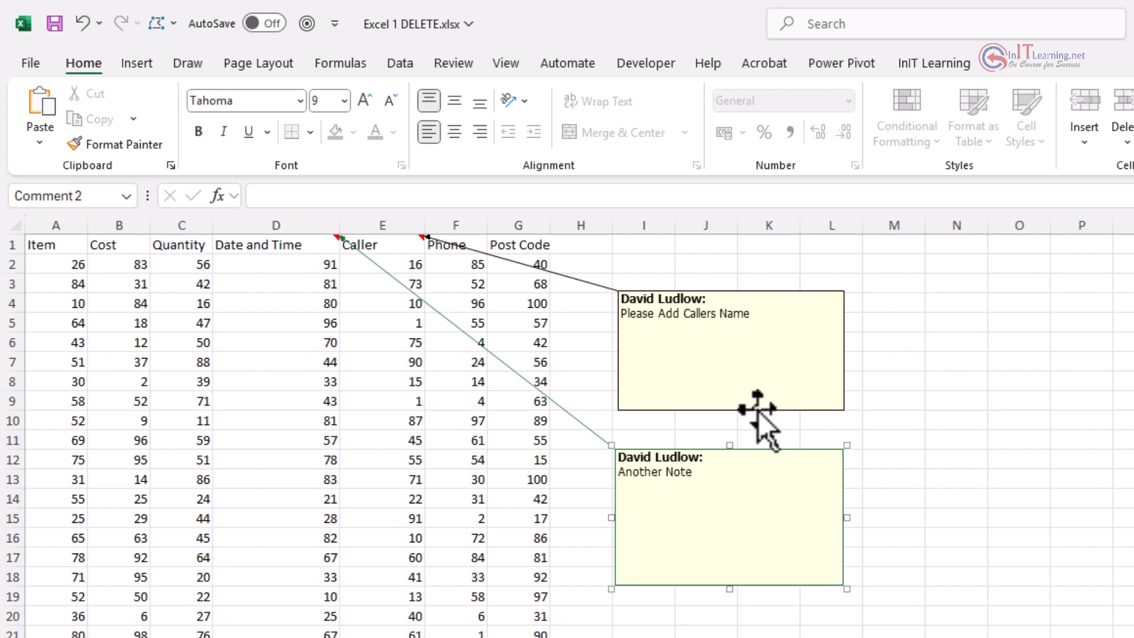
pyautogui.click(769, 629)
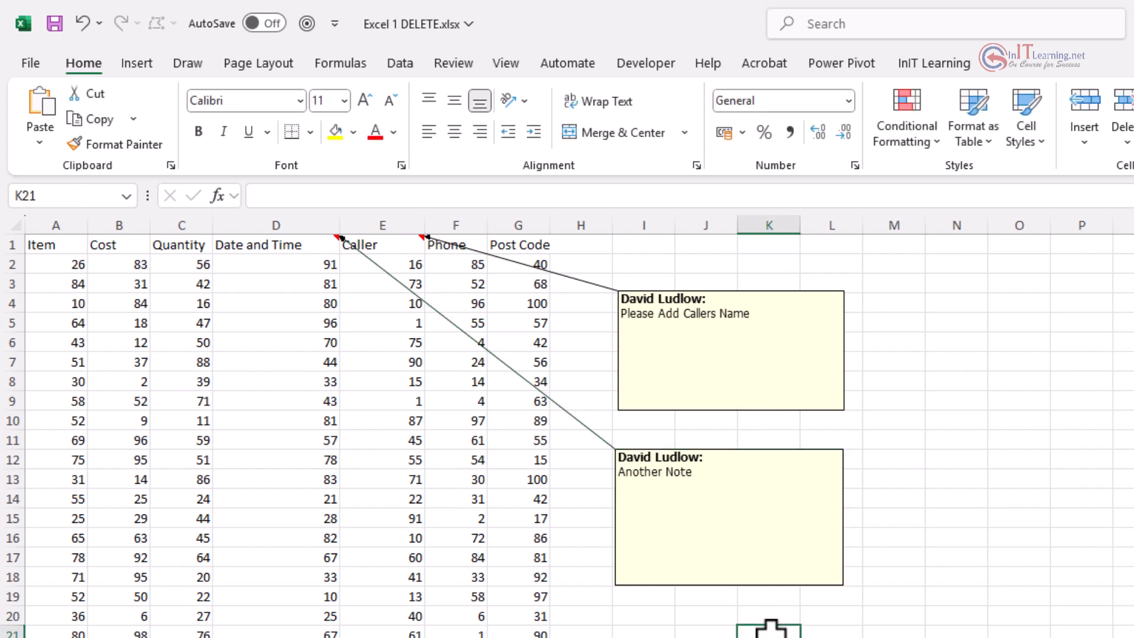
# Step: In the Caller note's comment formatting, set the fill color to red
pyautogui.click(764, 409)
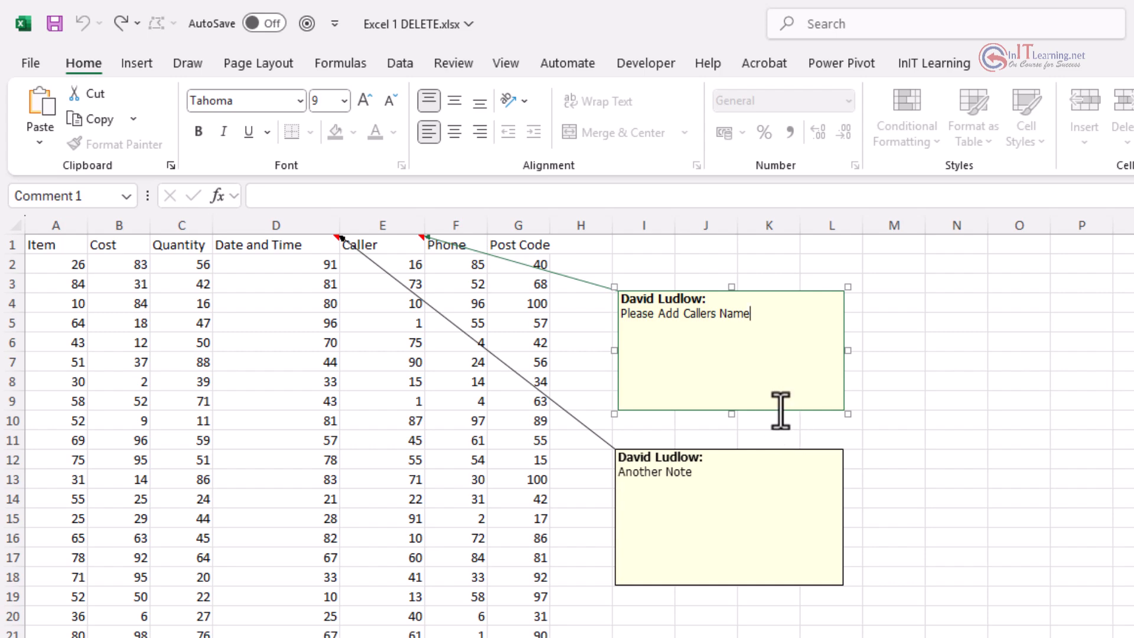
pyautogui.rightClick(785, 416)
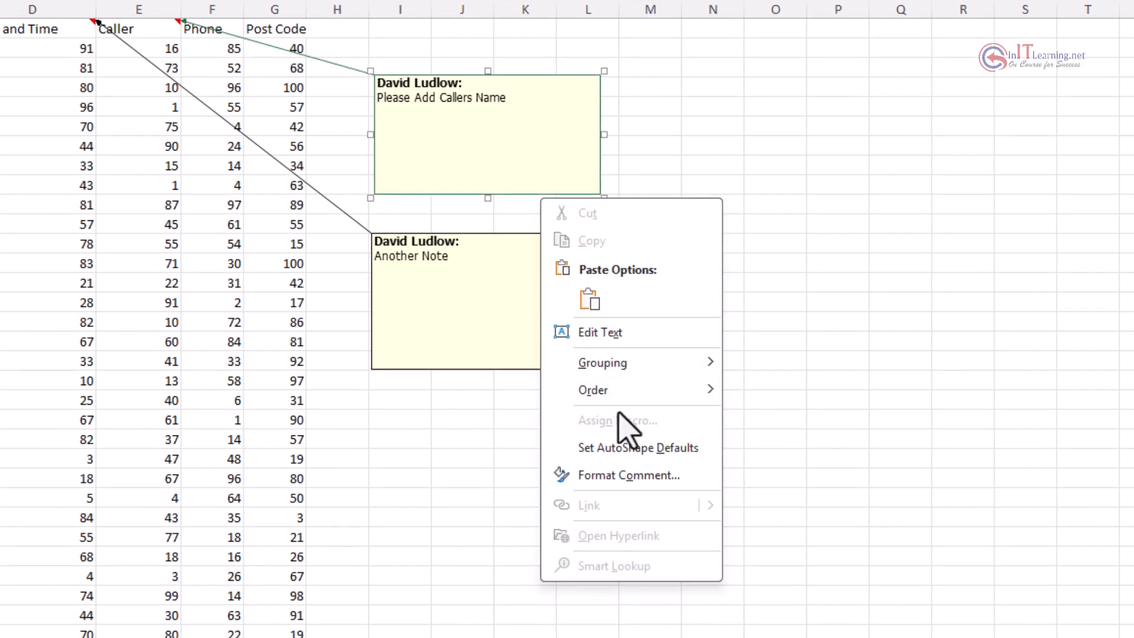
pyautogui.click(633, 476)
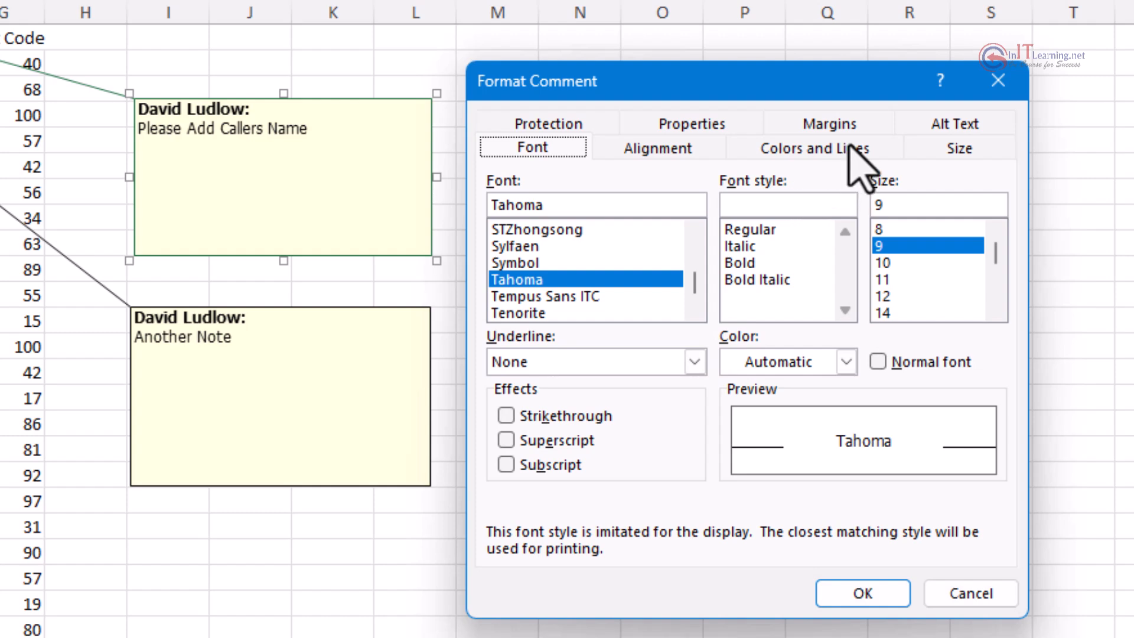
pyautogui.click(804, 149)
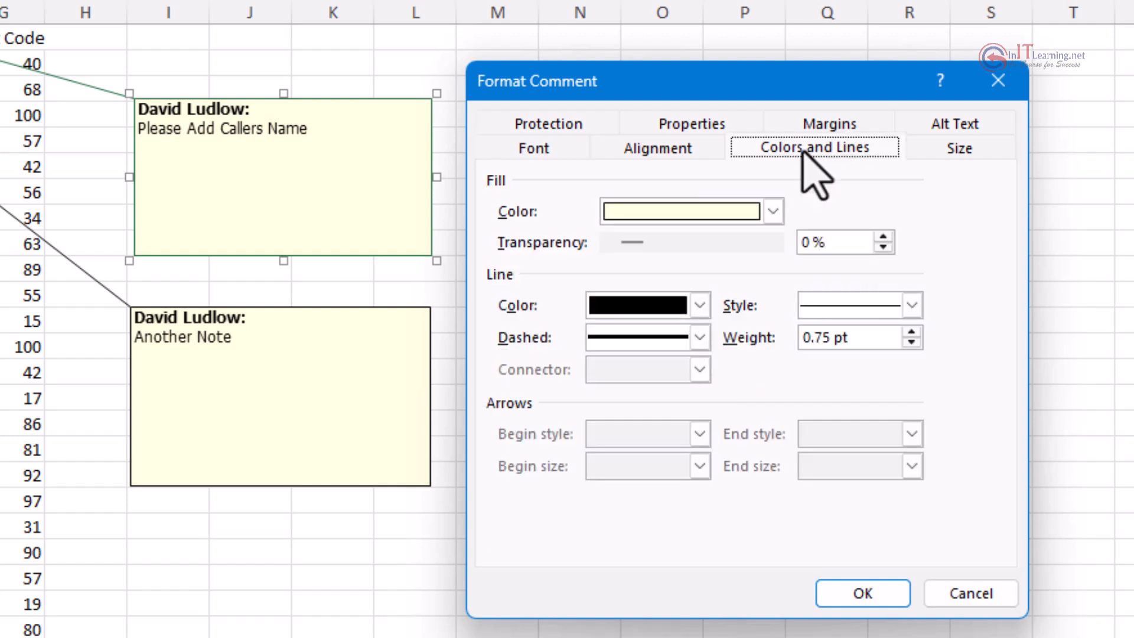
pyautogui.click(773, 211)
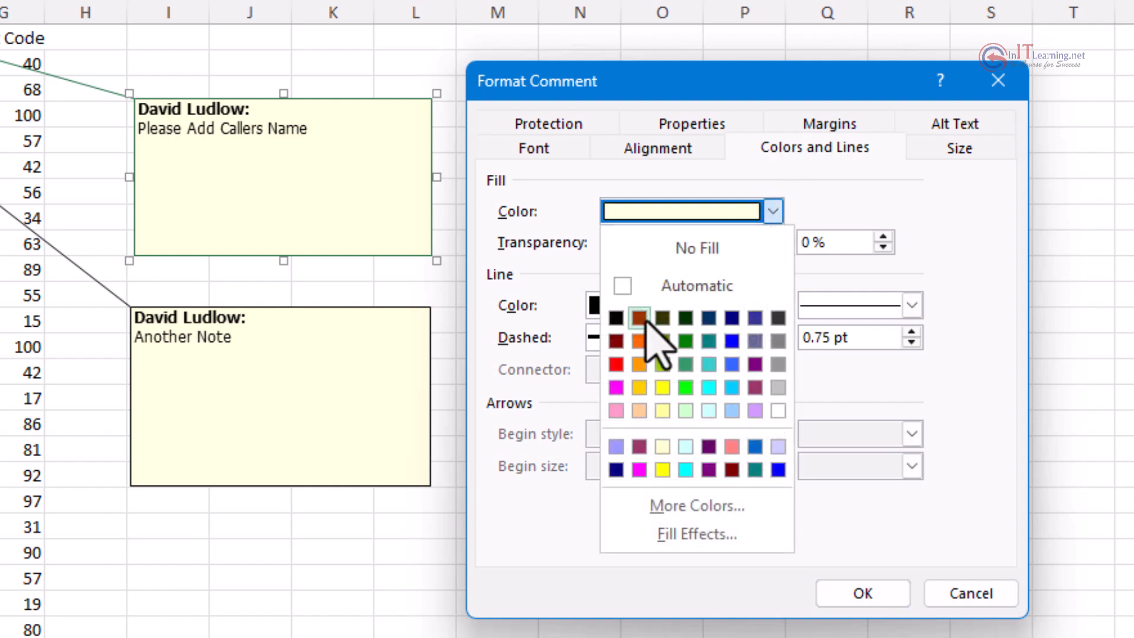
pyautogui.click(616, 365)
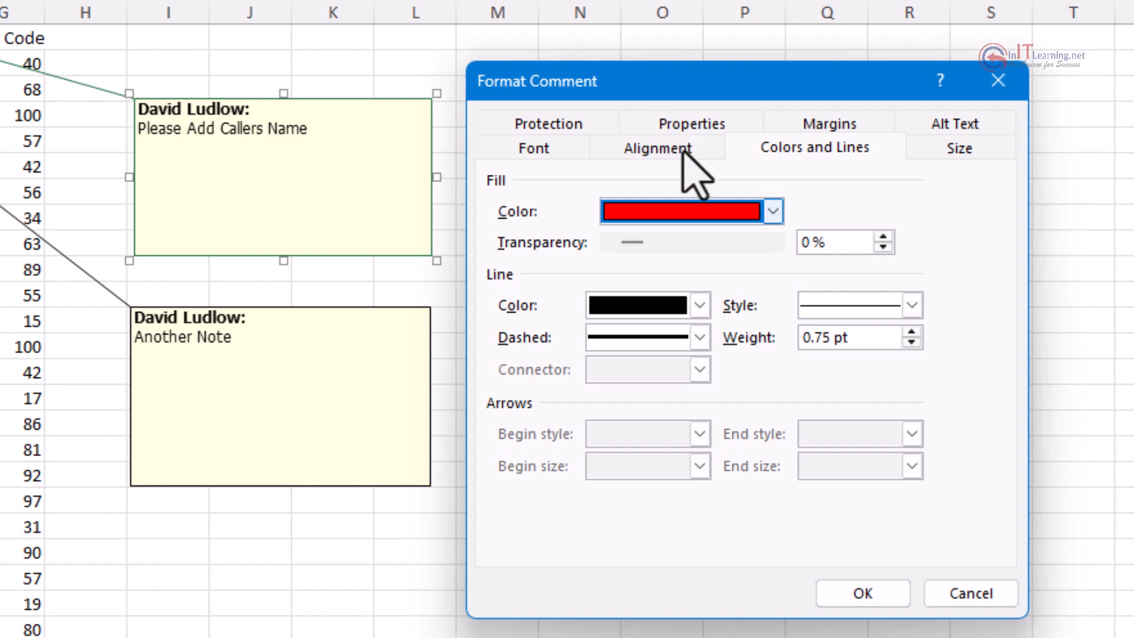
# Step: Set the Caller note's font to size 10, bold and white, and apply the formatting
pyautogui.click(526, 149)
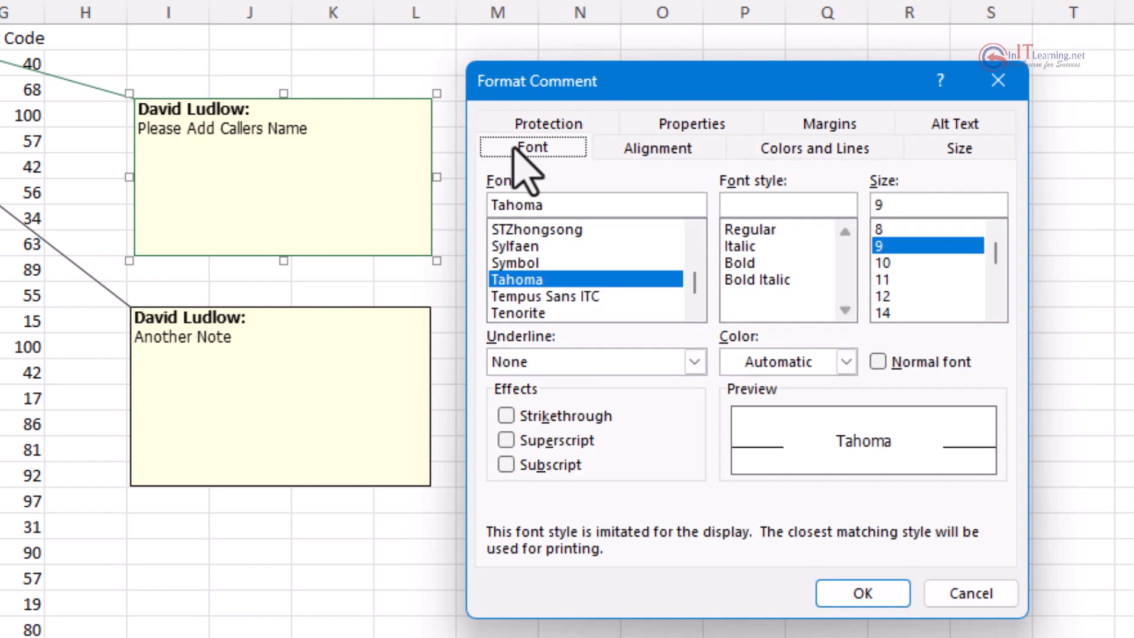
pyautogui.click(884, 264)
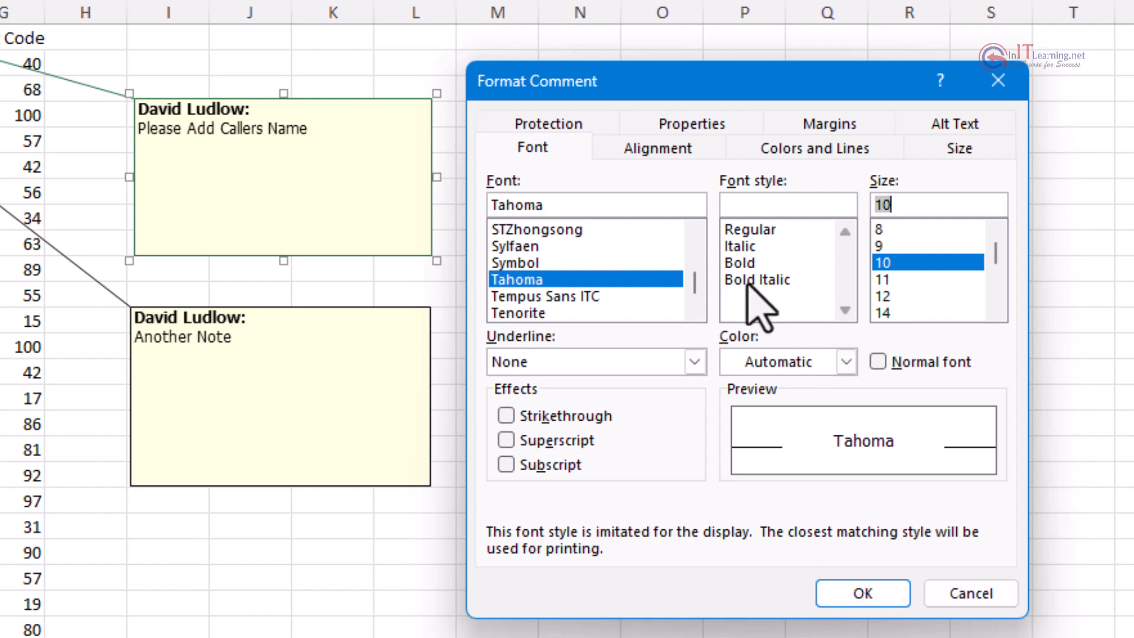
pyautogui.click(747, 262)
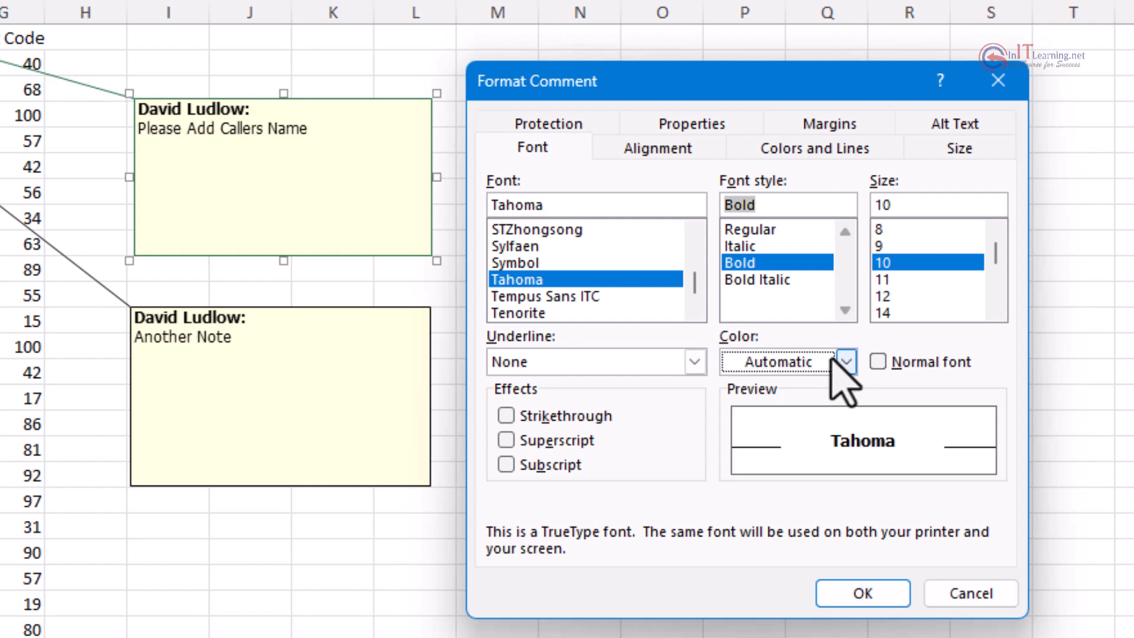
pyautogui.click(850, 364)
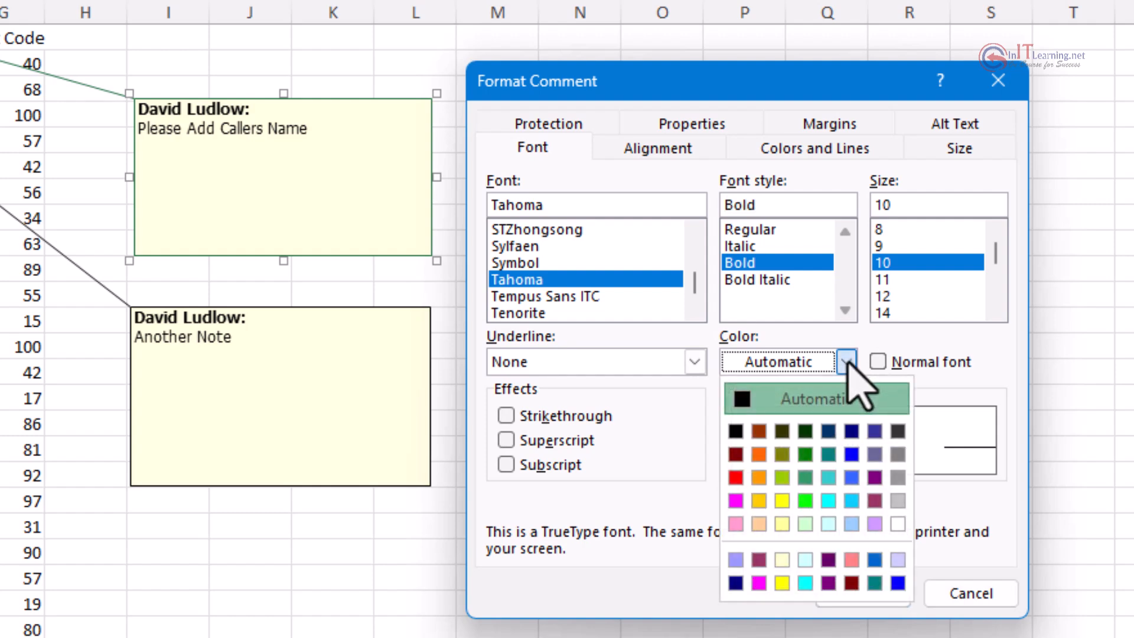
pyautogui.click(897, 523)
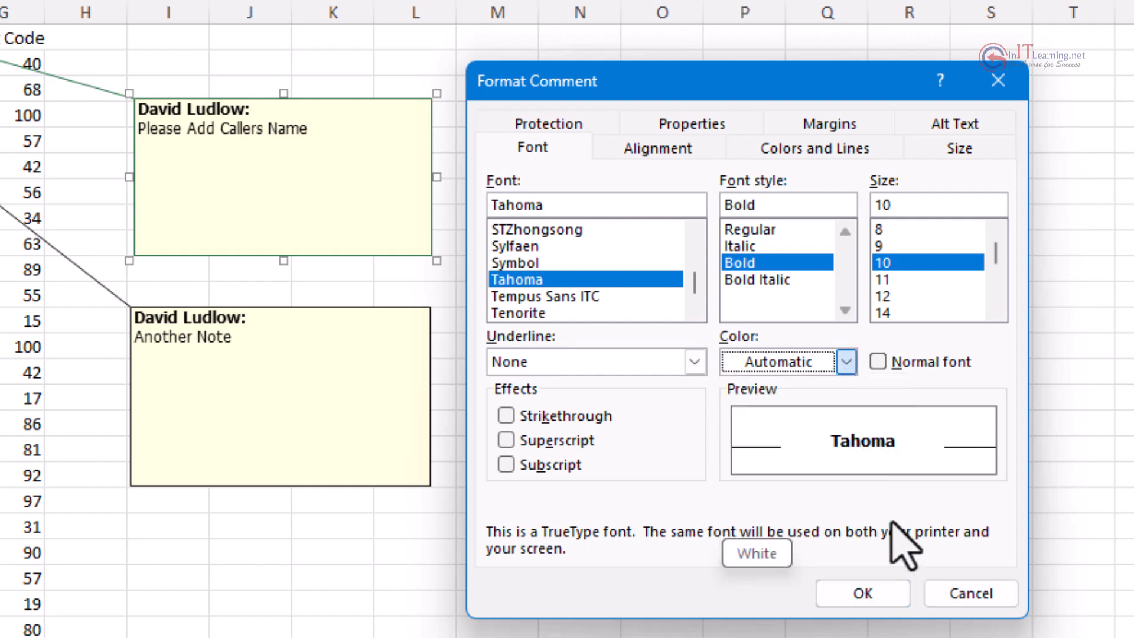
pyautogui.click(863, 595)
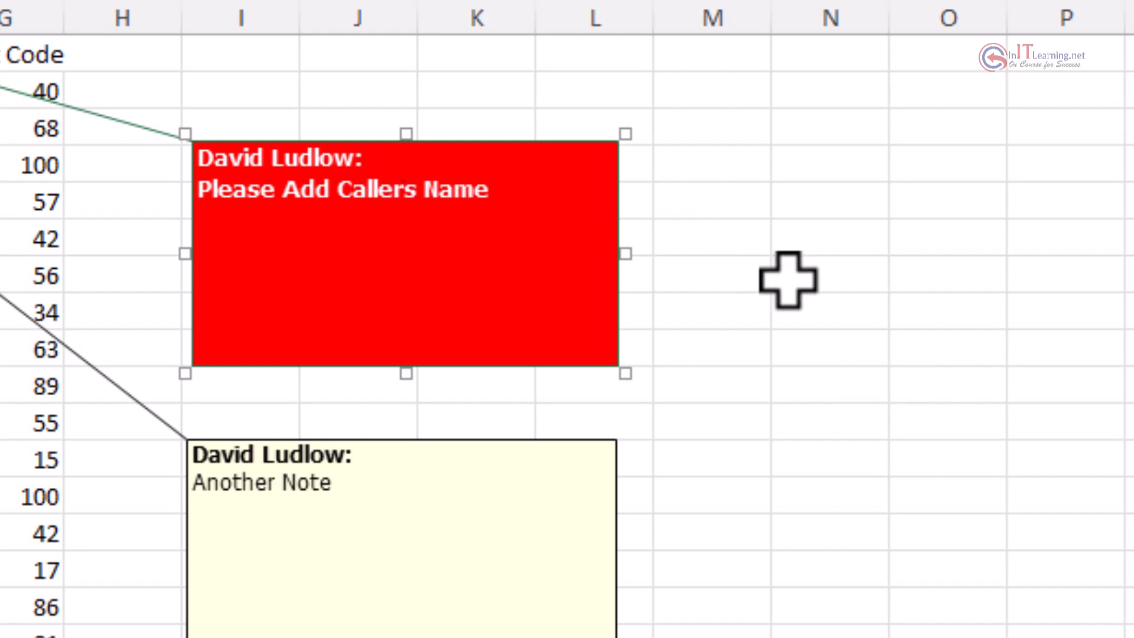
pyautogui.click(782, 354)
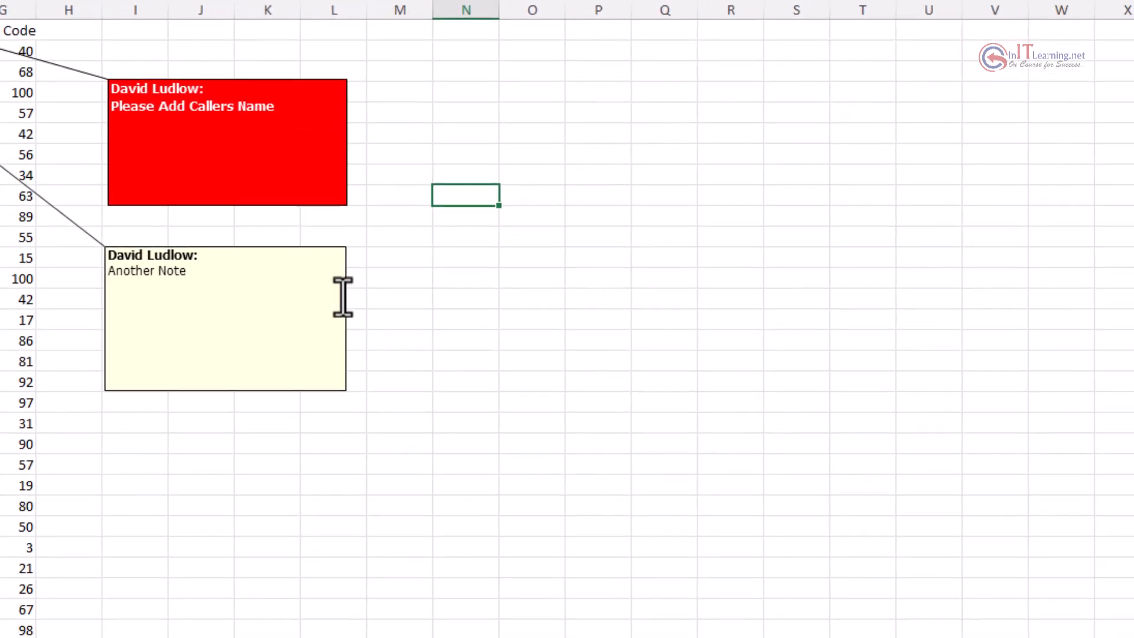
# Step: In the Date and Time note's comment formatting, set the fill color to Light Blue
pyautogui.rightClick(343, 295)
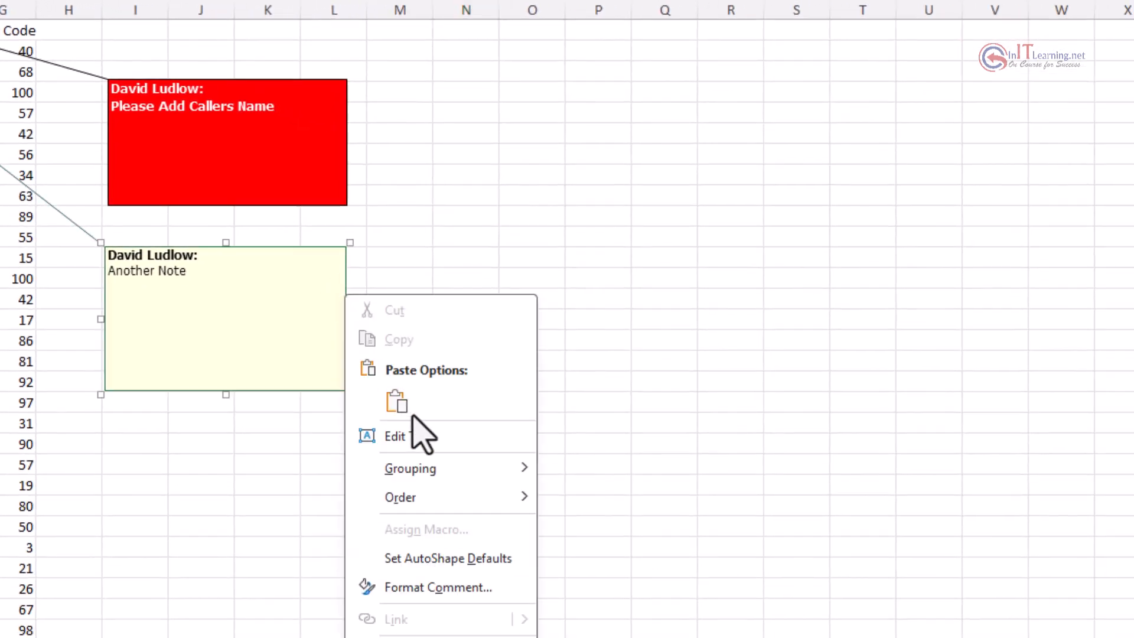
pyautogui.click(420, 587)
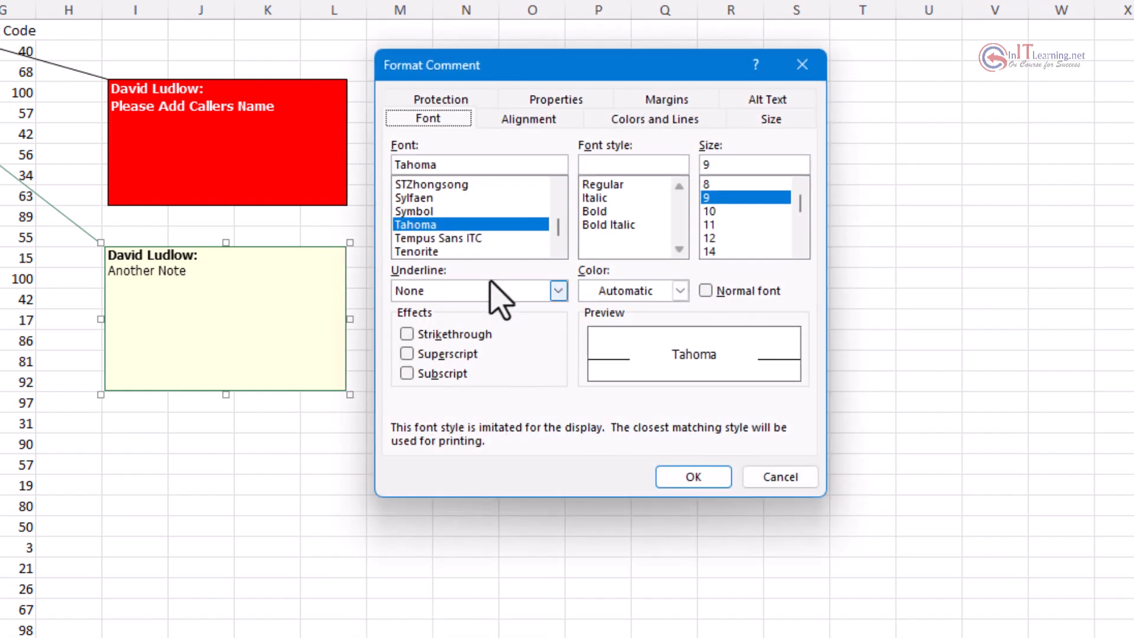
pyautogui.click(688, 121)
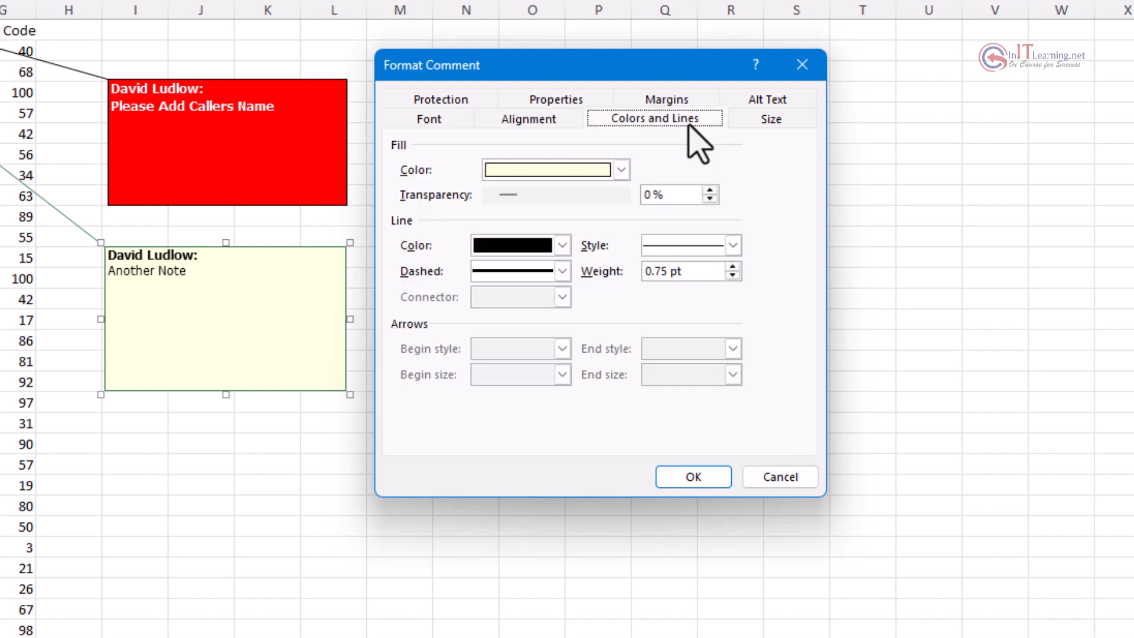
pyautogui.click(621, 171)
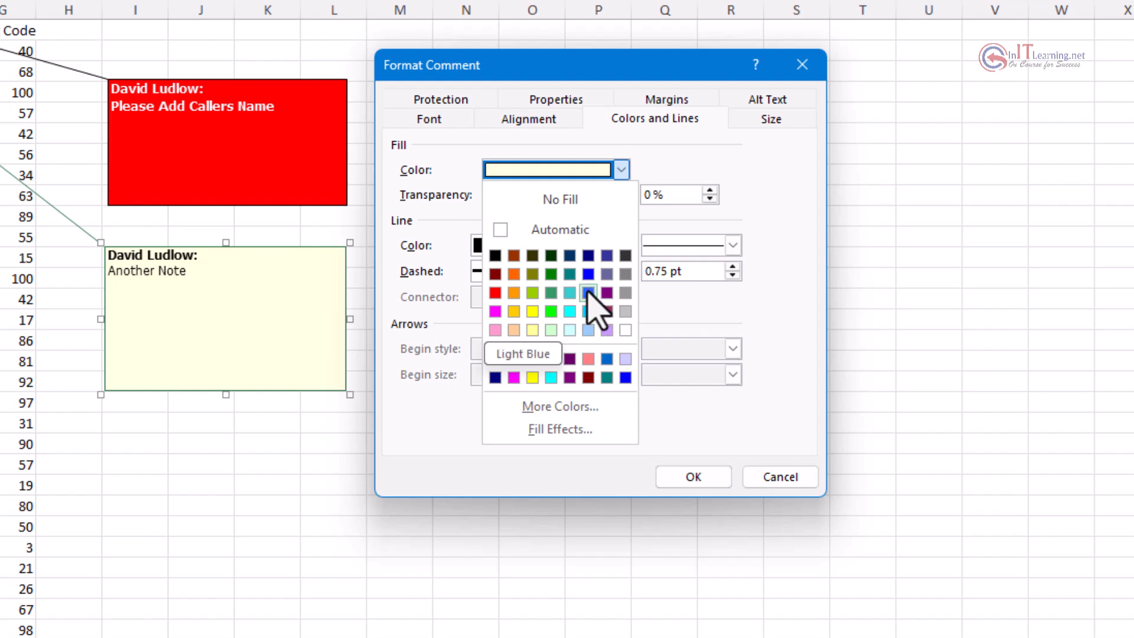
pyautogui.click(588, 293)
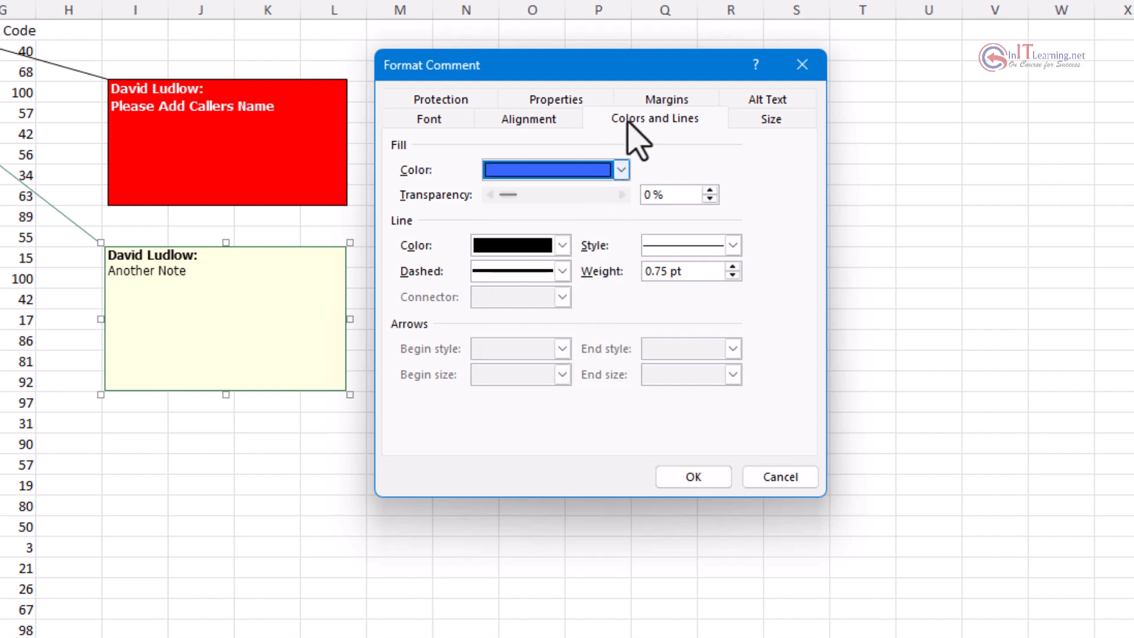
# Step: Set the Date and Time note's font to size 10 and bold, and apply the formatting
pyautogui.click(455, 117)
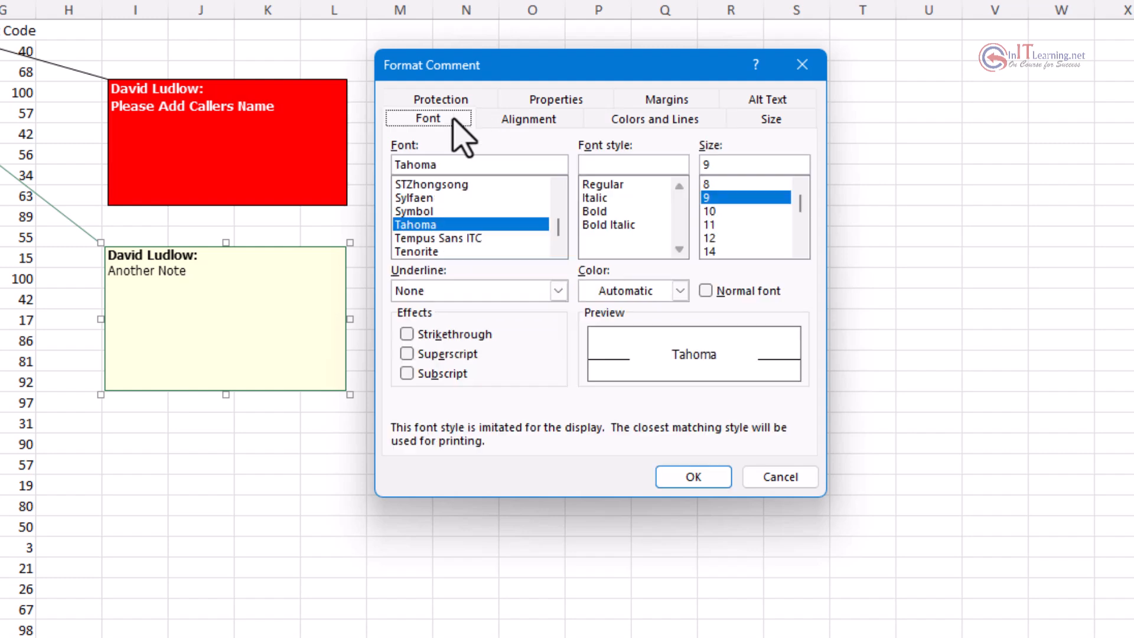
pyautogui.click(714, 211)
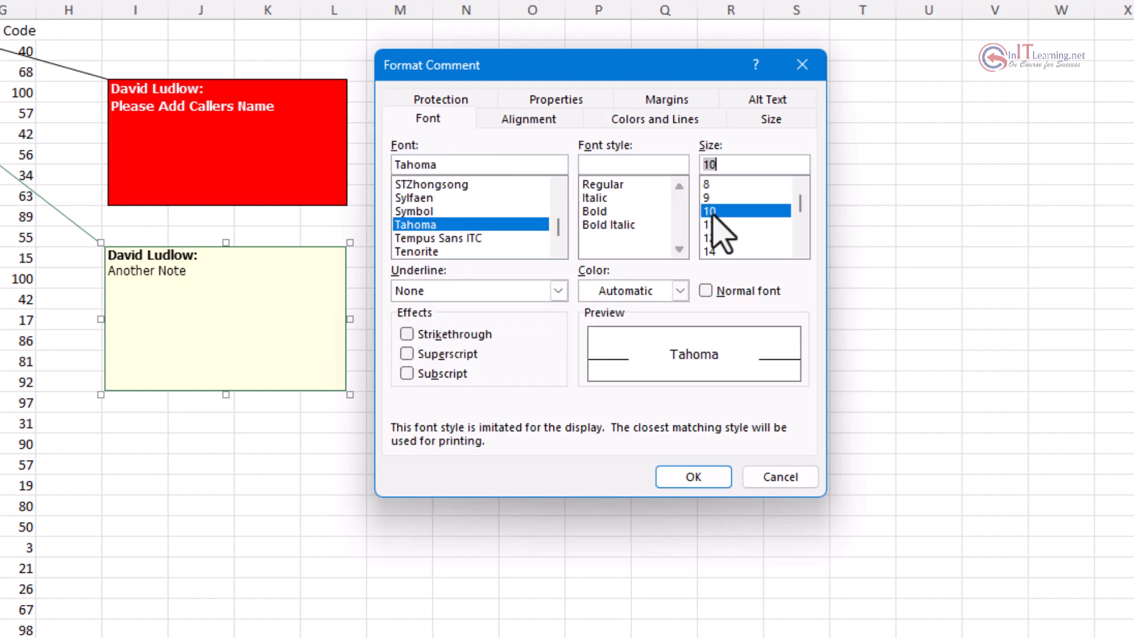
pyautogui.click(595, 211)
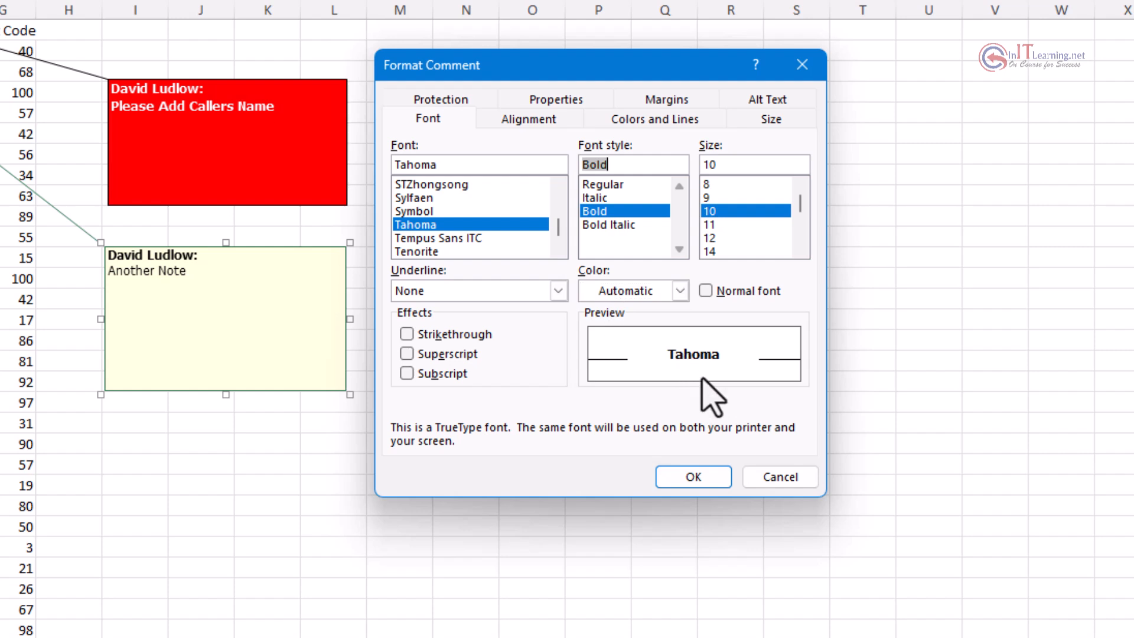
pyautogui.click(694, 477)
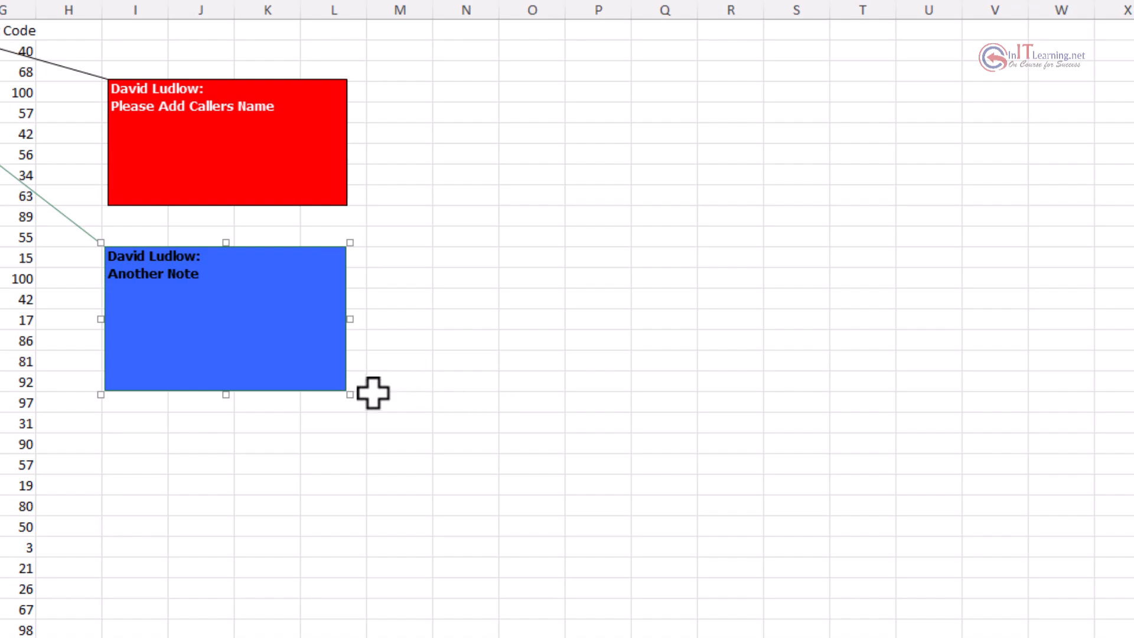
pyautogui.click(313, 443)
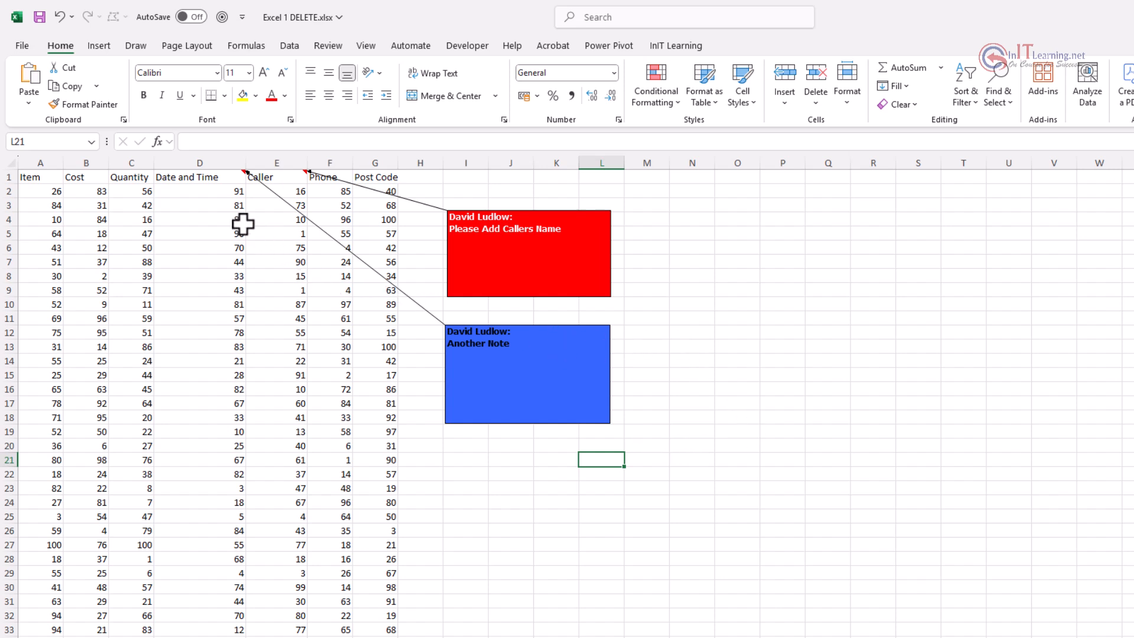
# Step: Hide the permanently shown notes of the Date and Time header D1 and the Caller header E1
pyautogui.rightClick(208, 177)
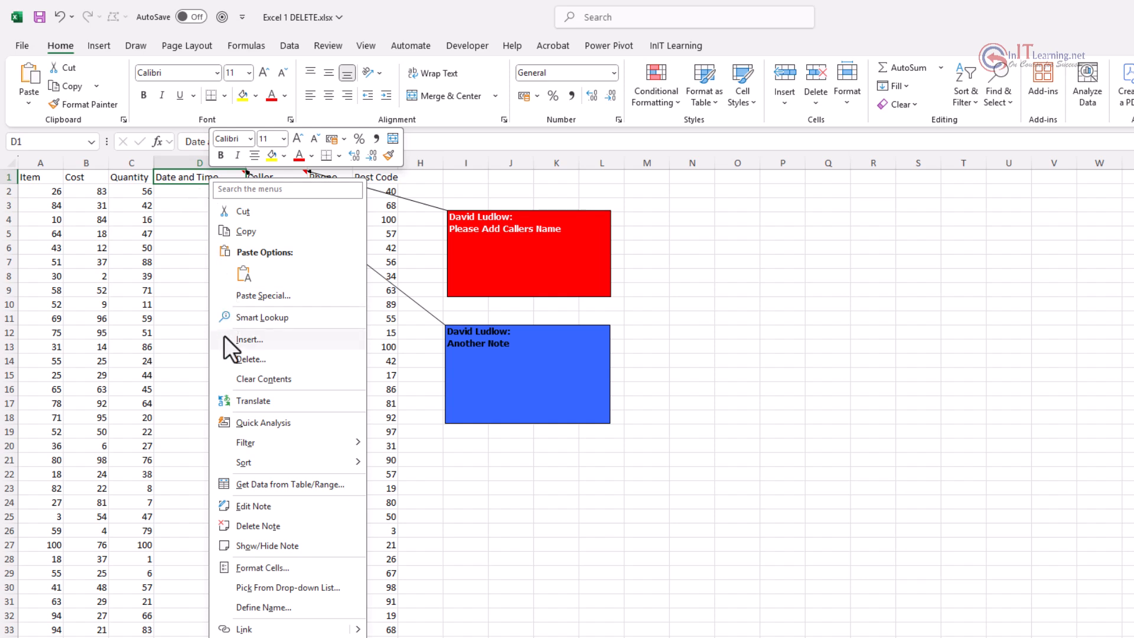
pyautogui.click(281, 546)
pyautogui.rightClick(278, 177)
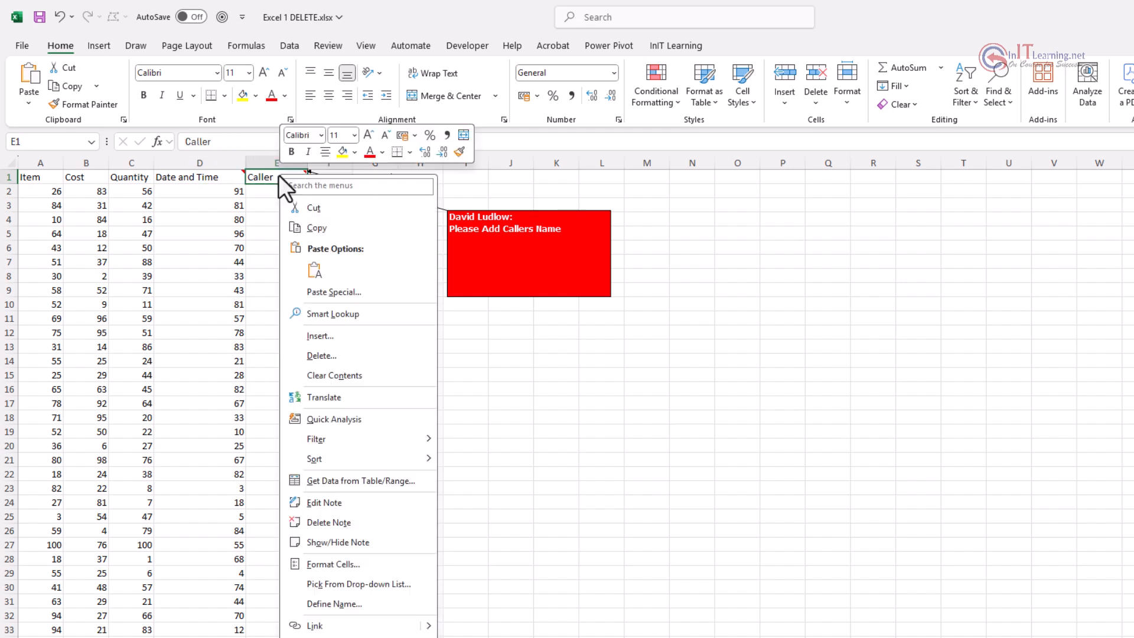
pyautogui.click(352, 545)
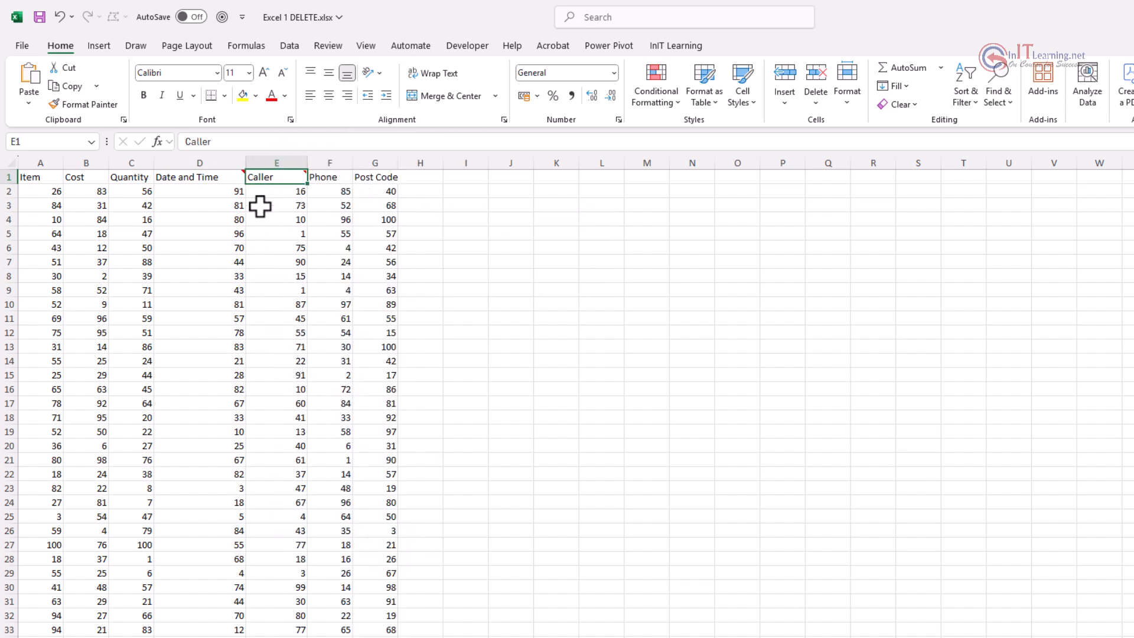
pyautogui.moveTo(262, 172)
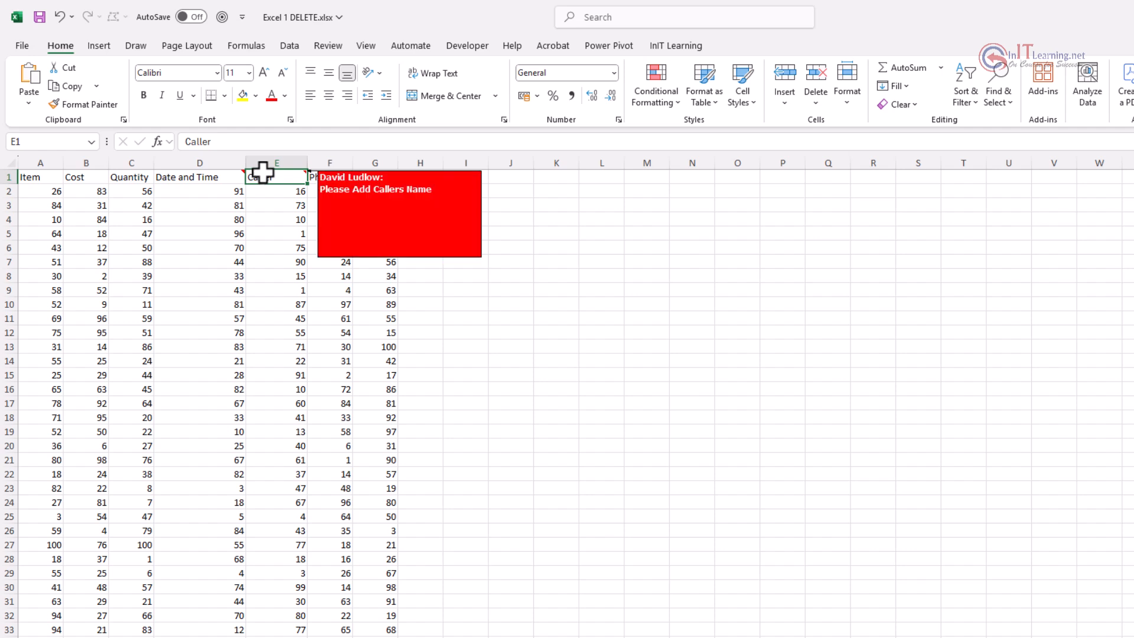
pyautogui.moveTo(206, 178)
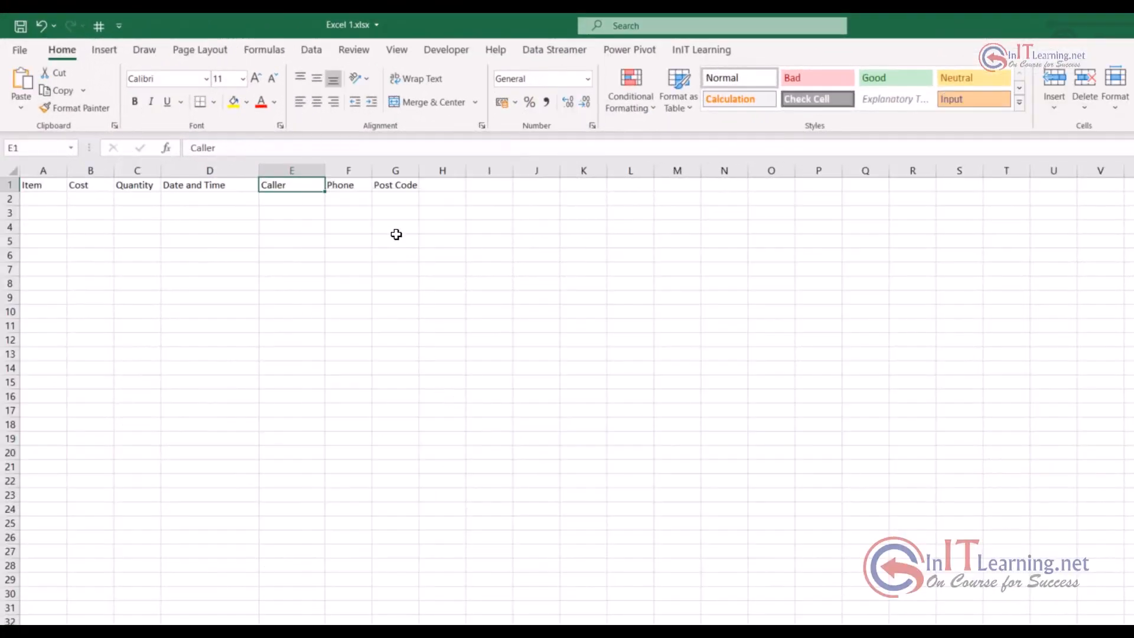
# Step: In Excel 1.xlsx, add a threaded comment reading "Hello how shall proceed" to cell G2 beneath the Post Code header
pyautogui.rightClick(399, 204)
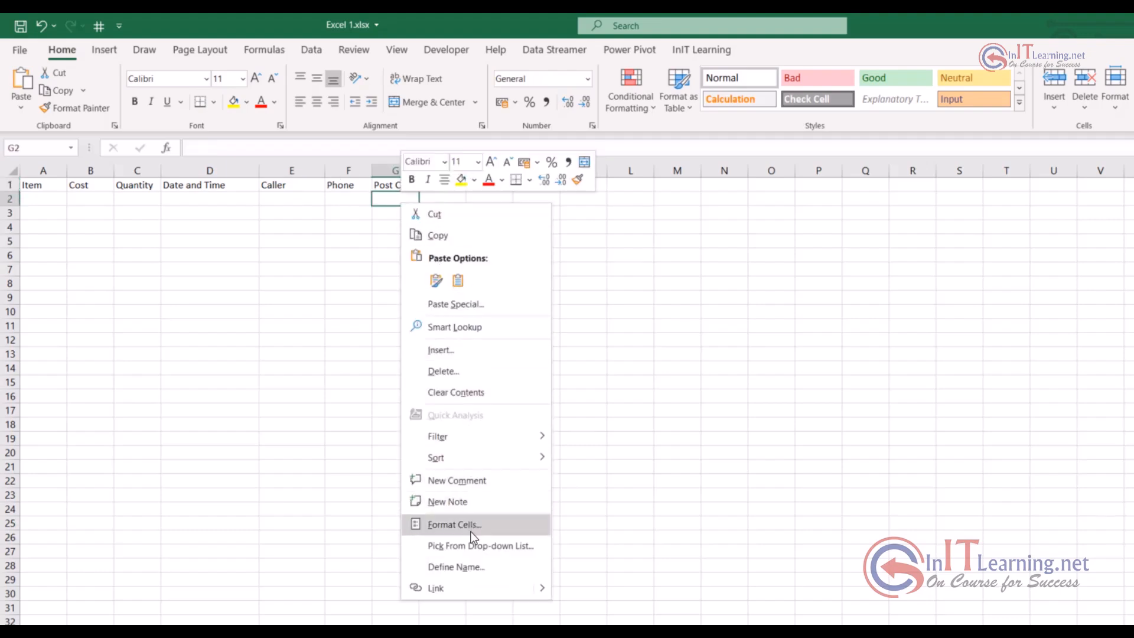
pyautogui.click(490, 485)
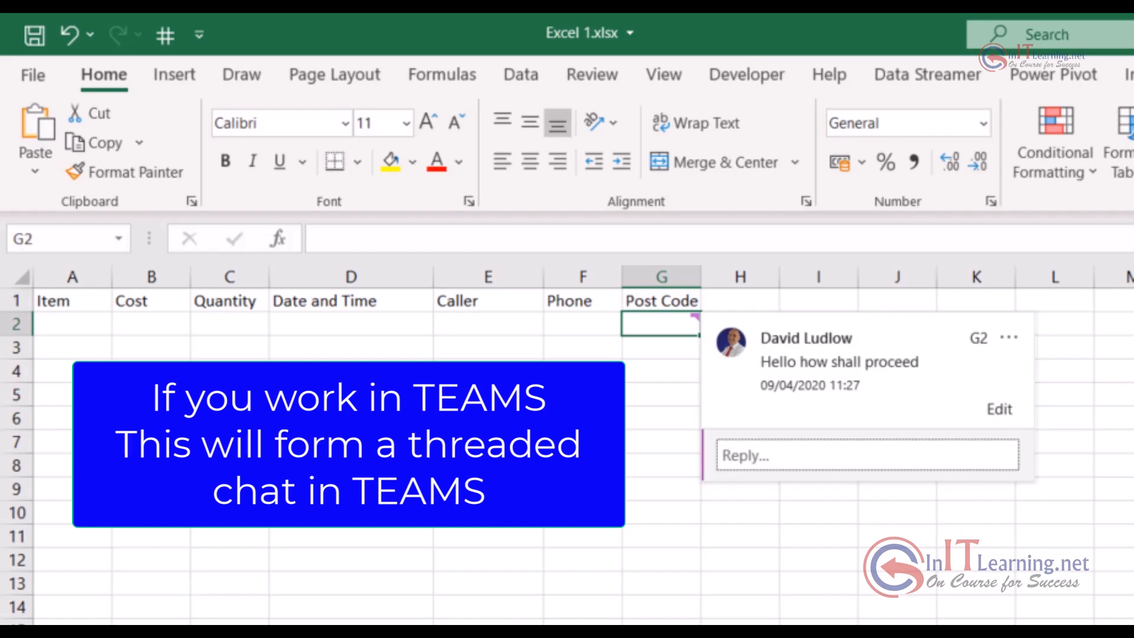
pyautogui.click(1007, 544)
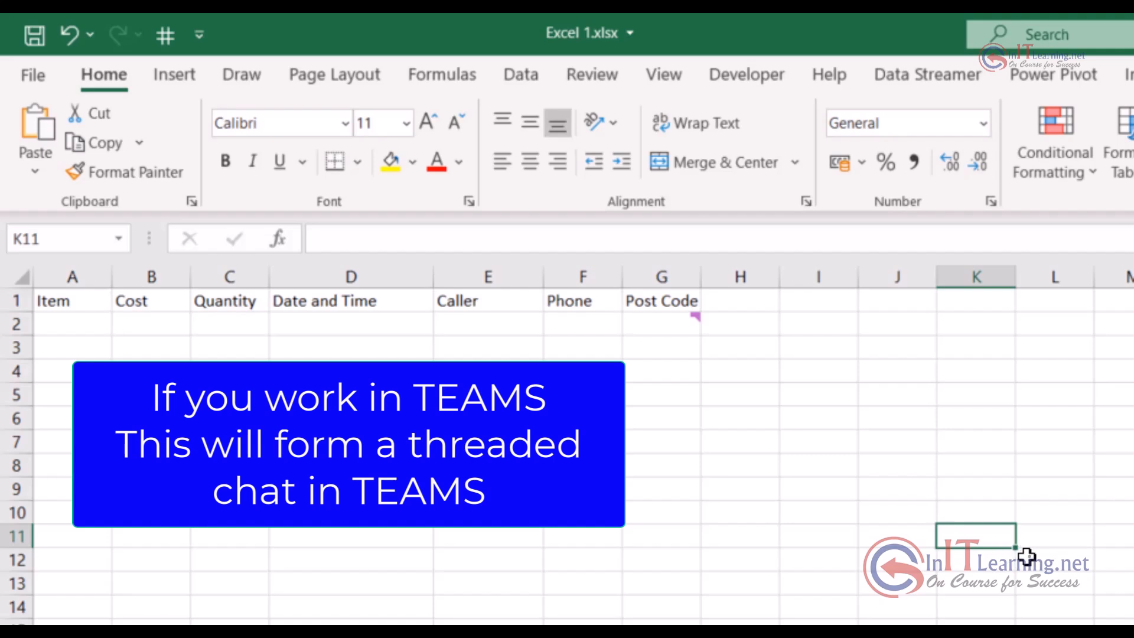
pyautogui.moveTo(666, 323)
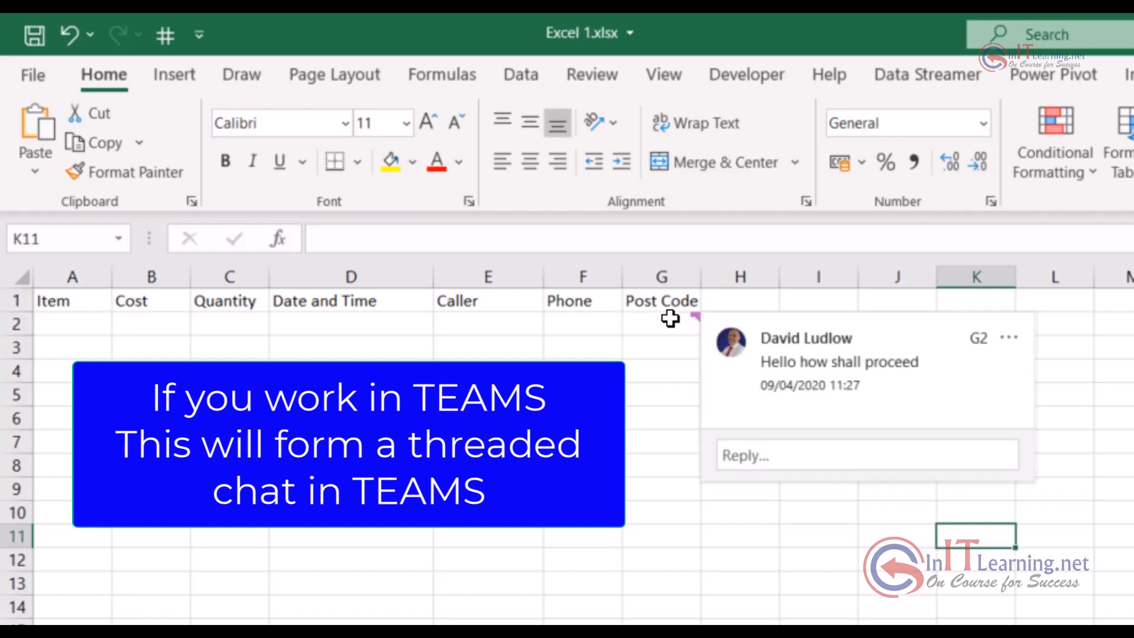
pyautogui.click(789, 461)
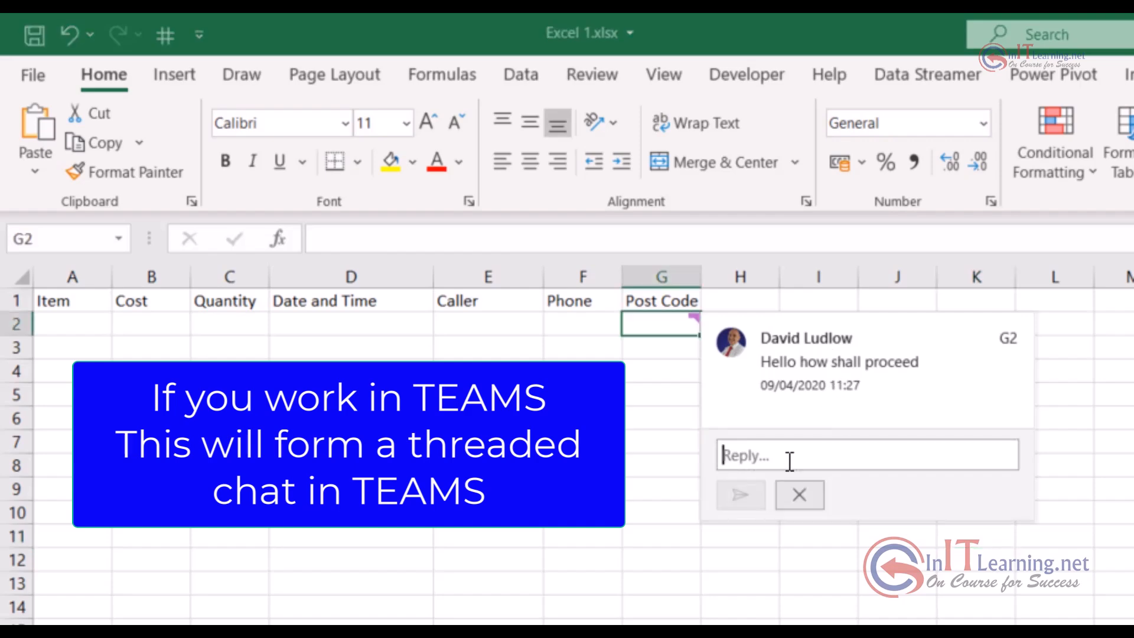
pyautogui.click(793, 496)
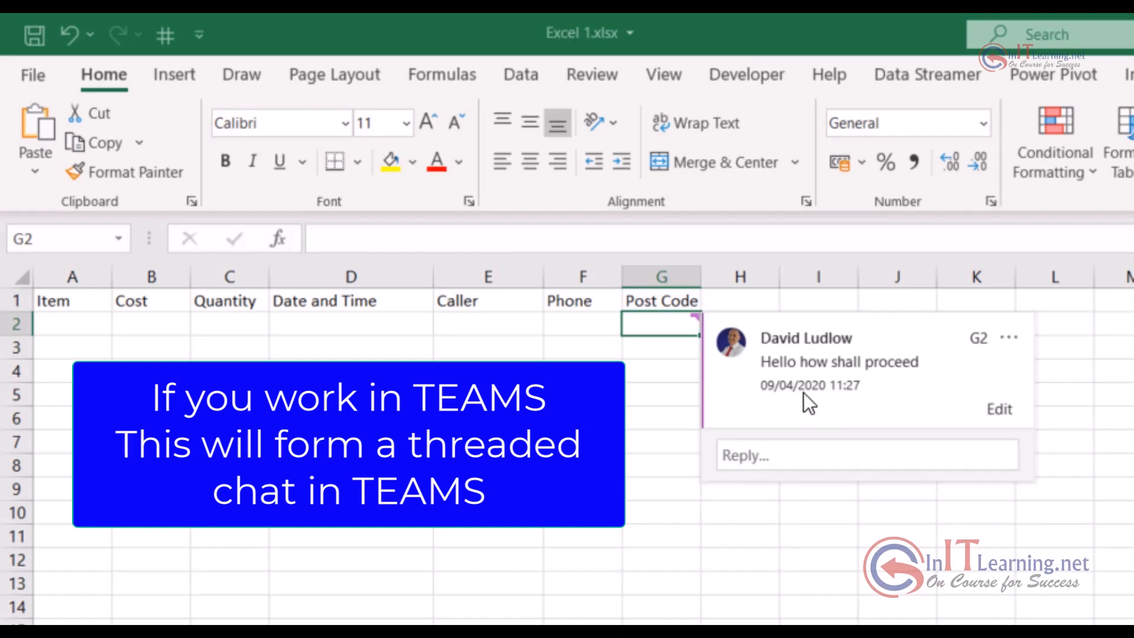
# Step: Open the threaded comment on G2 for editing, save its text as is, and delete the comment from the cell
pyautogui.click(1001, 410)
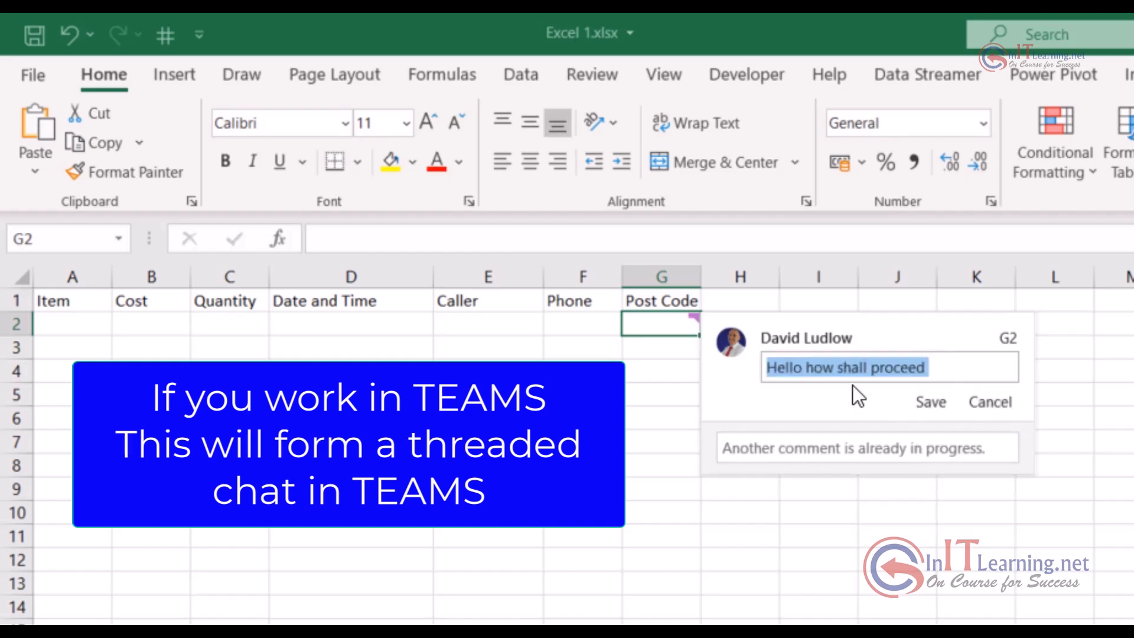
pyautogui.click(931, 403)
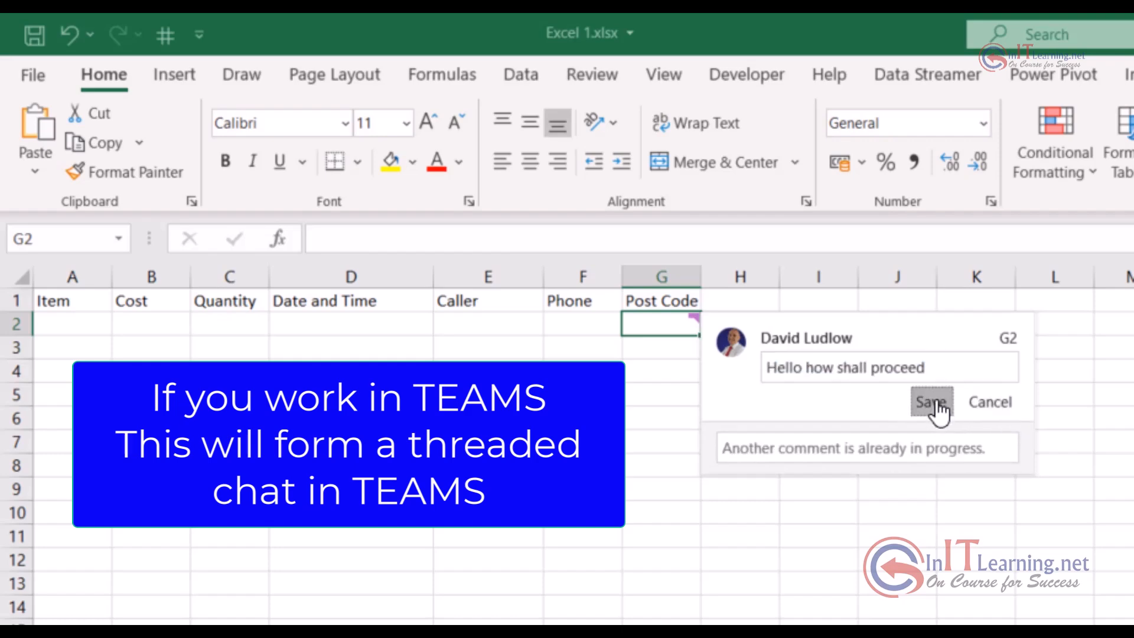
pyautogui.rightClick(662, 326)
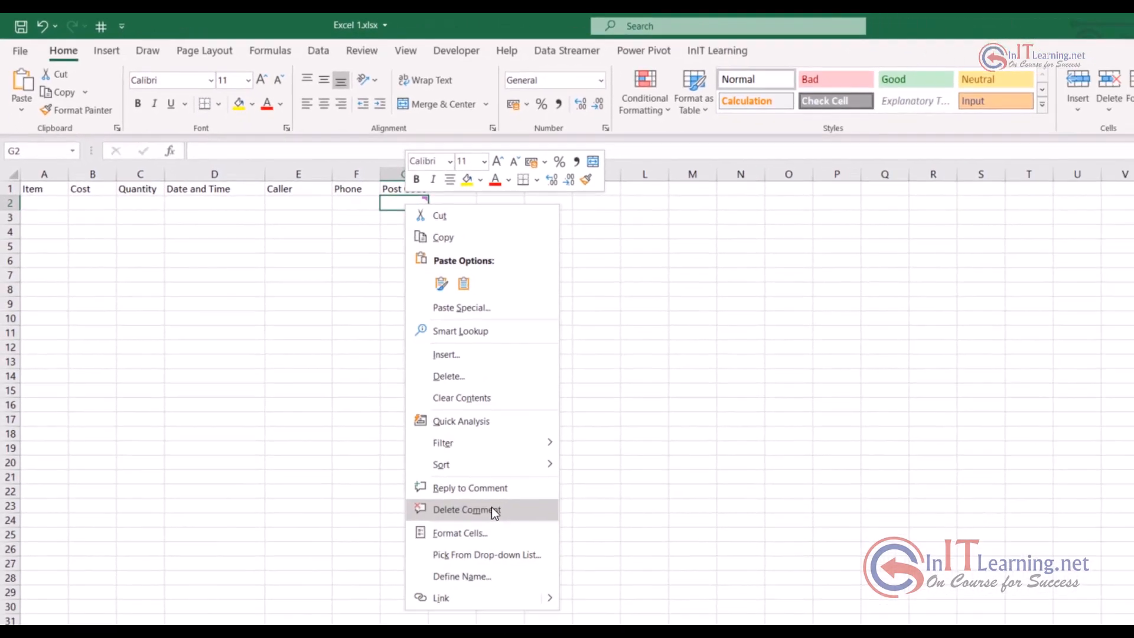
pyautogui.click(492, 508)
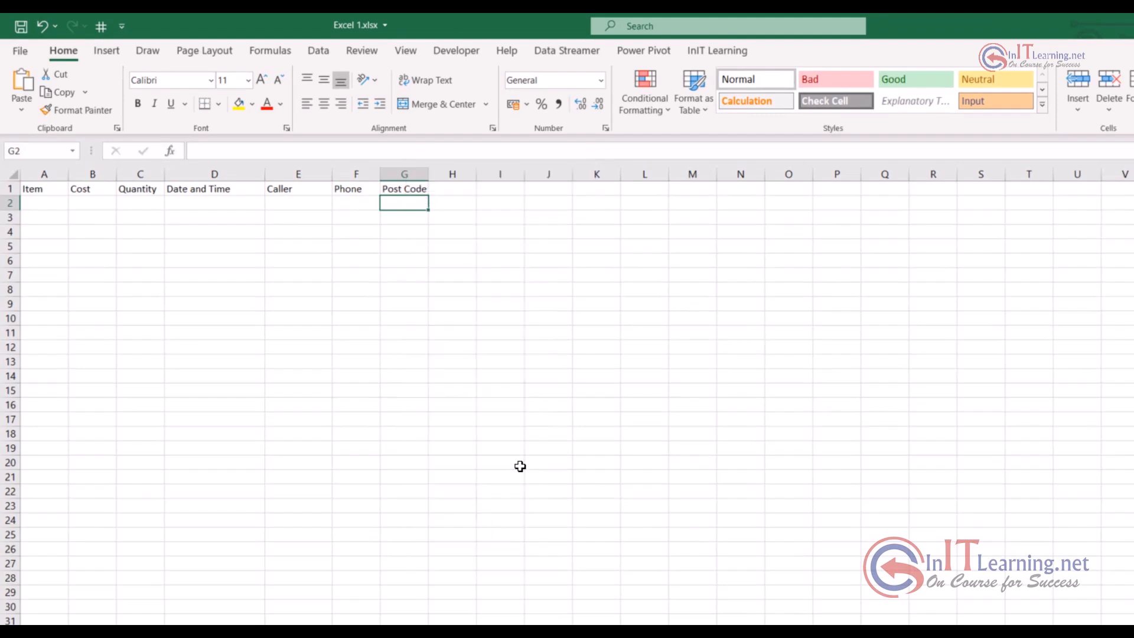
pyautogui.click(491, 321)
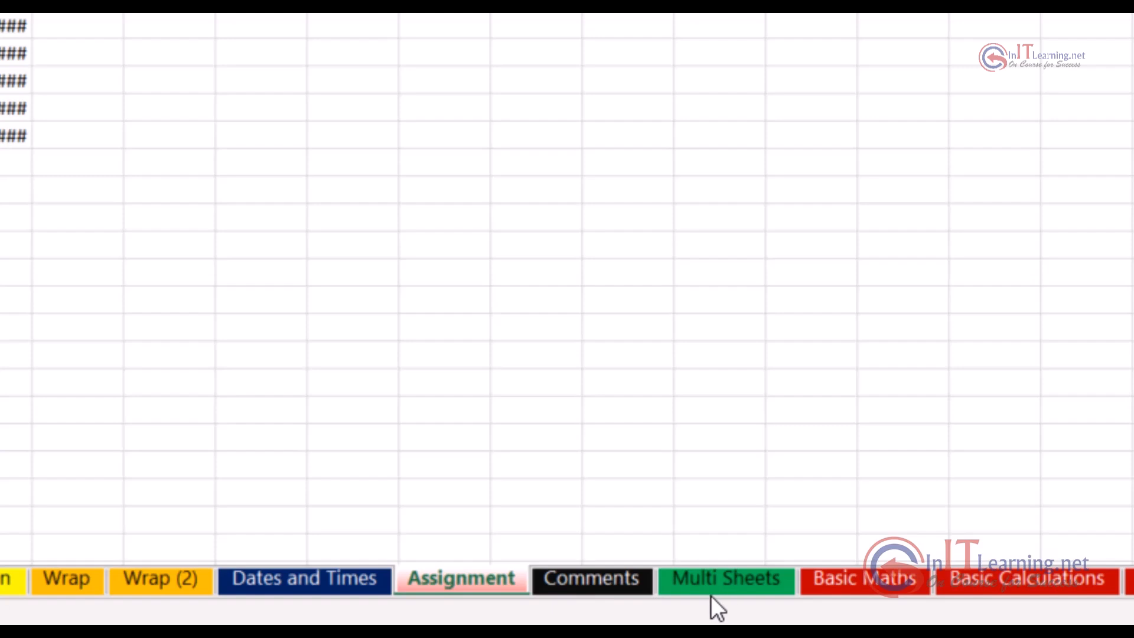
# Step: Use Move or Copy to place the Assignment sheet directly before the Multi Sheets sheet within Excel 1.xlsx
pyautogui.rightClick(474, 579)
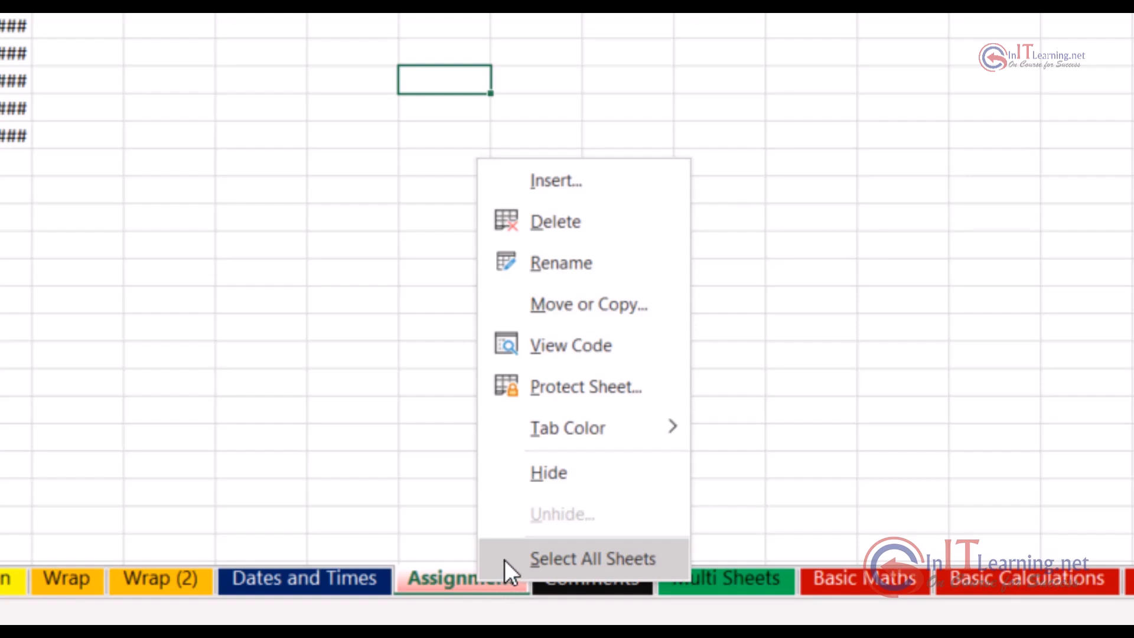
pyautogui.click(611, 299)
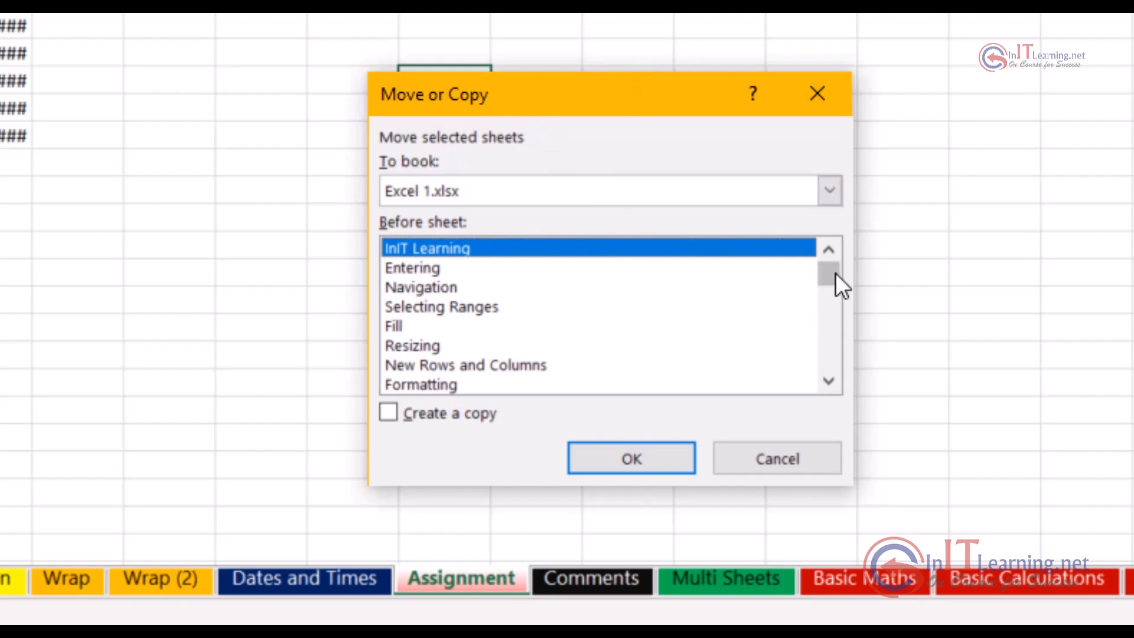
pyautogui.moveTo(835, 271); pyautogui.dragTo(838, 286)
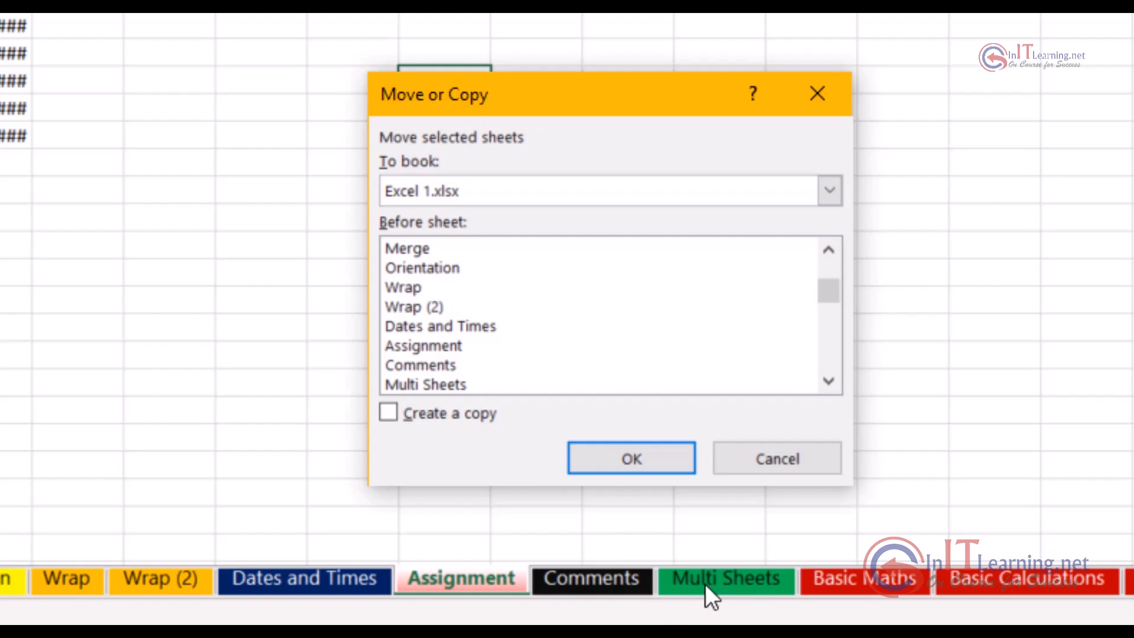
pyautogui.click(828, 381)
pyautogui.click(829, 381)
pyautogui.click(829, 381)
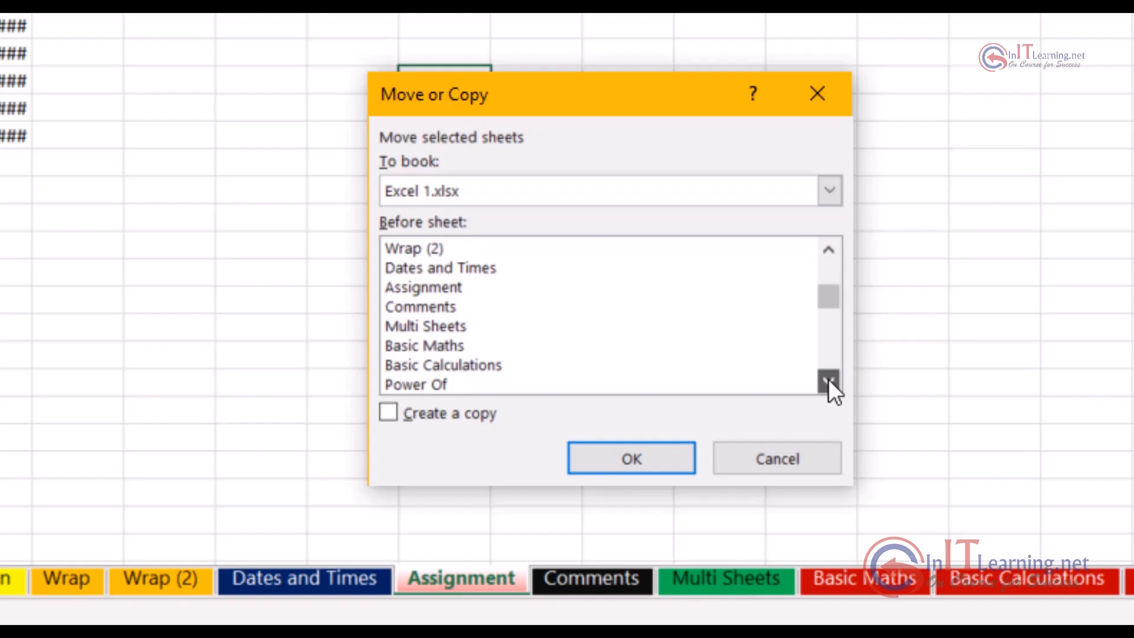
pyautogui.click(444, 327)
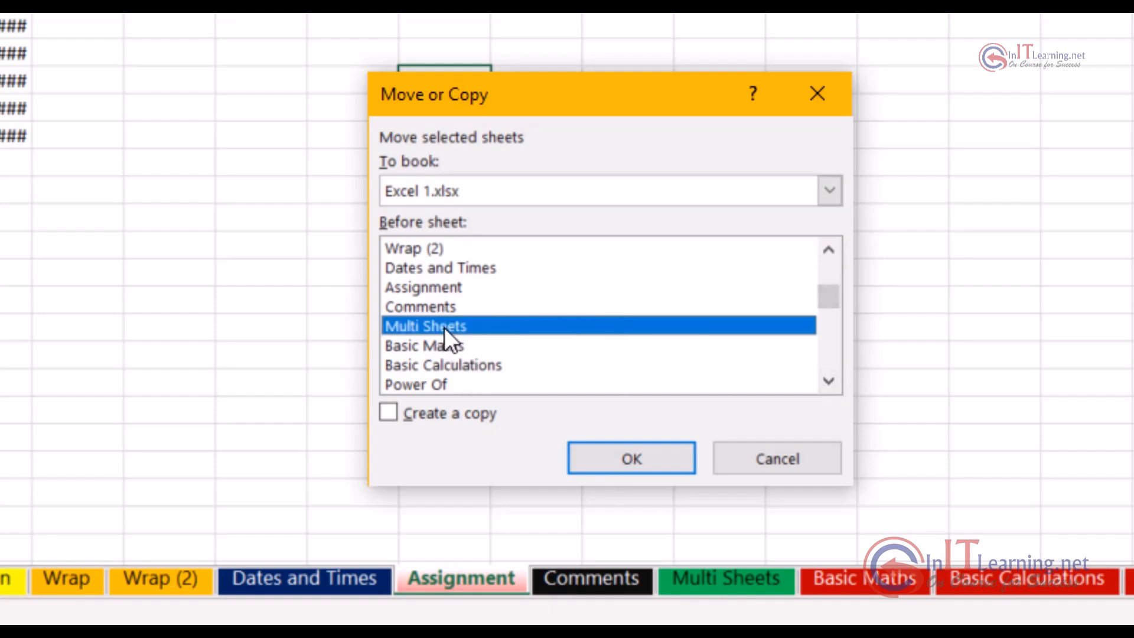
pyautogui.click(629, 460)
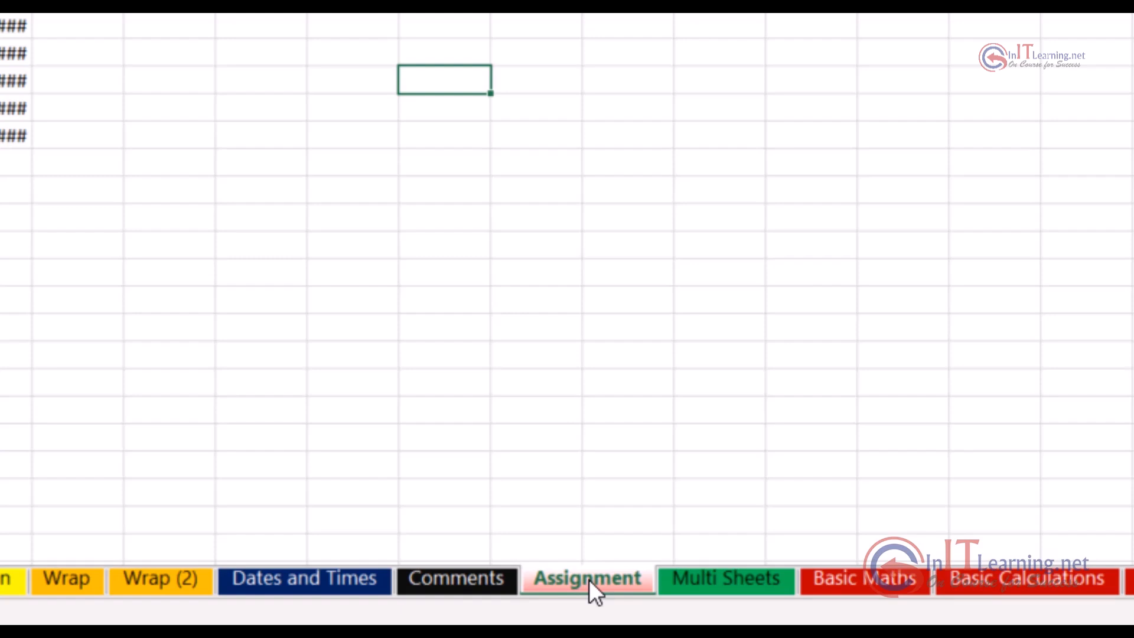
# Step: Move the Assignment sheet back between the Dates and Times and Comments sheets, directly among the sheet tabs
pyautogui.moveTo(589, 579); pyautogui.dragTo(589, 579)
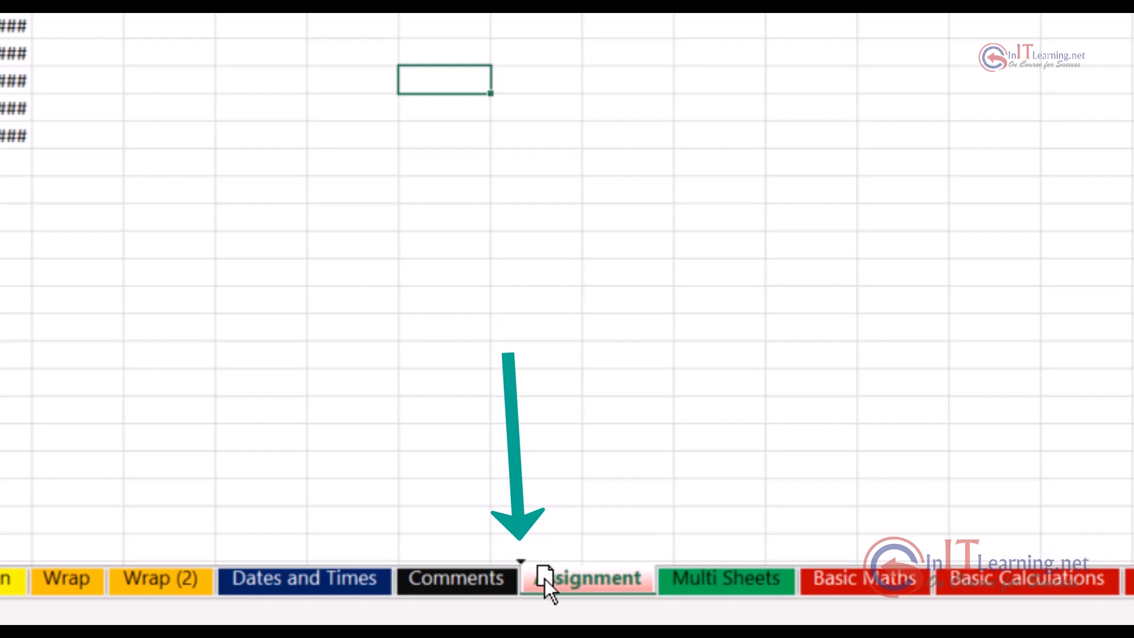
pyautogui.moveTo(529, 580); pyautogui.dragTo(513, 580)
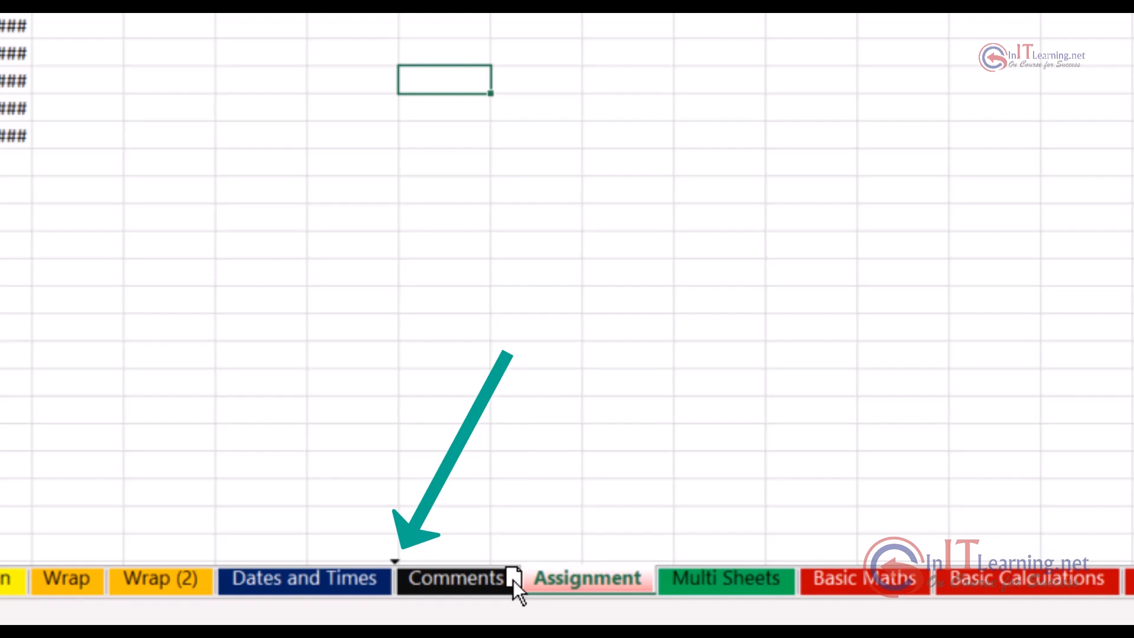
pyautogui.moveTo(512, 580); pyautogui.dragTo(470, 580)
pyautogui.moveTo(382, 580); pyautogui.dragTo(374, 580)
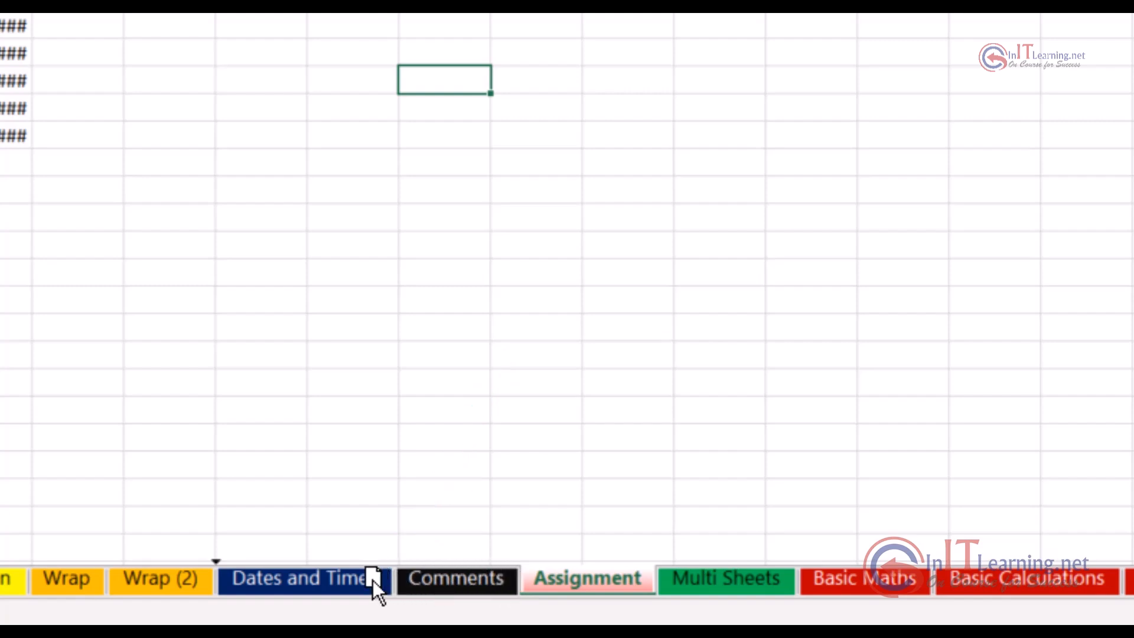
pyautogui.moveTo(207, 584)
pyautogui.mouseDown()
pyautogui.moveTo(192, 586)
pyautogui.moveTo(463, 582)
pyautogui.mouseUp()
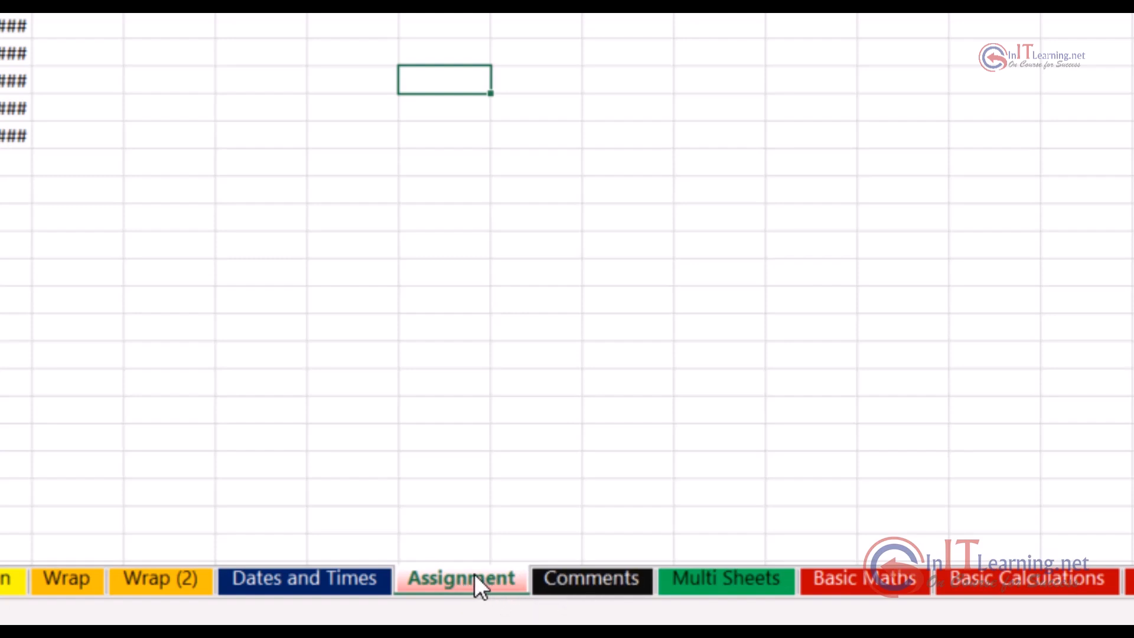
# Step: Use Move or Copy to create a copy of the Assignment sheet before the Comments sheet in Excel 1.xlsx
pyautogui.rightClick(461, 581)
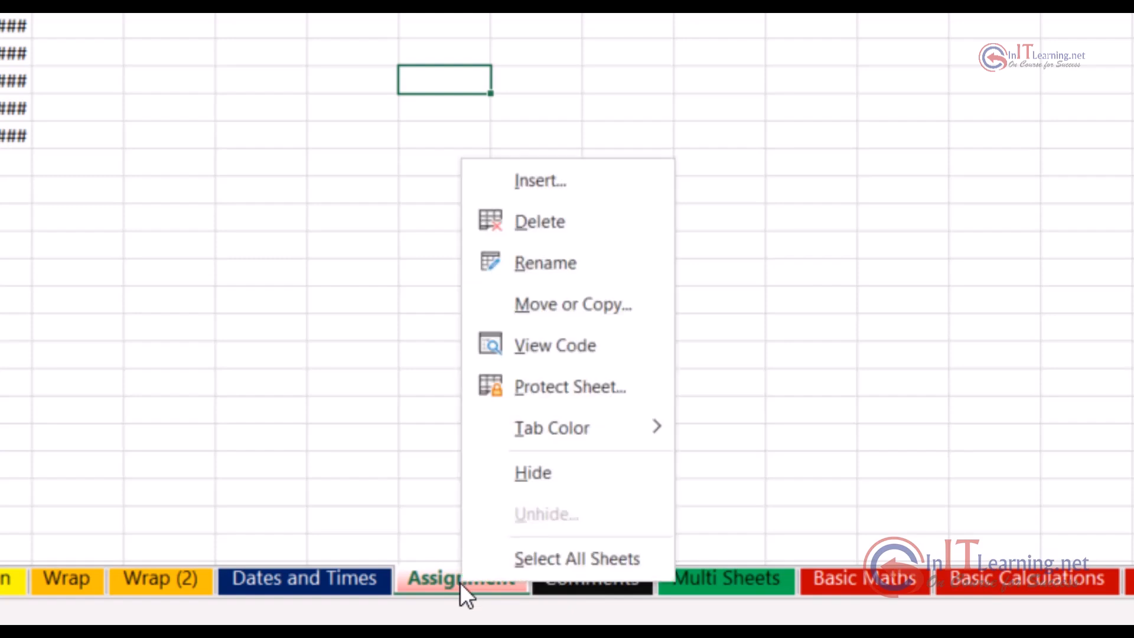
pyautogui.click(575, 305)
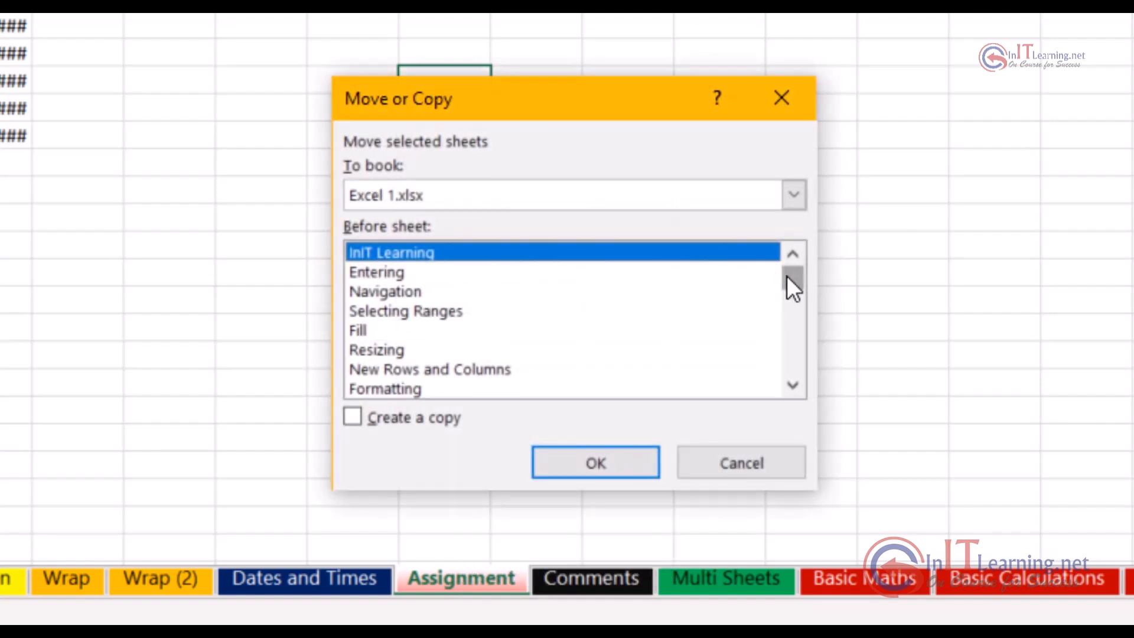
pyautogui.moveTo(787, 277); pyautogui.dragTo(787, 291)
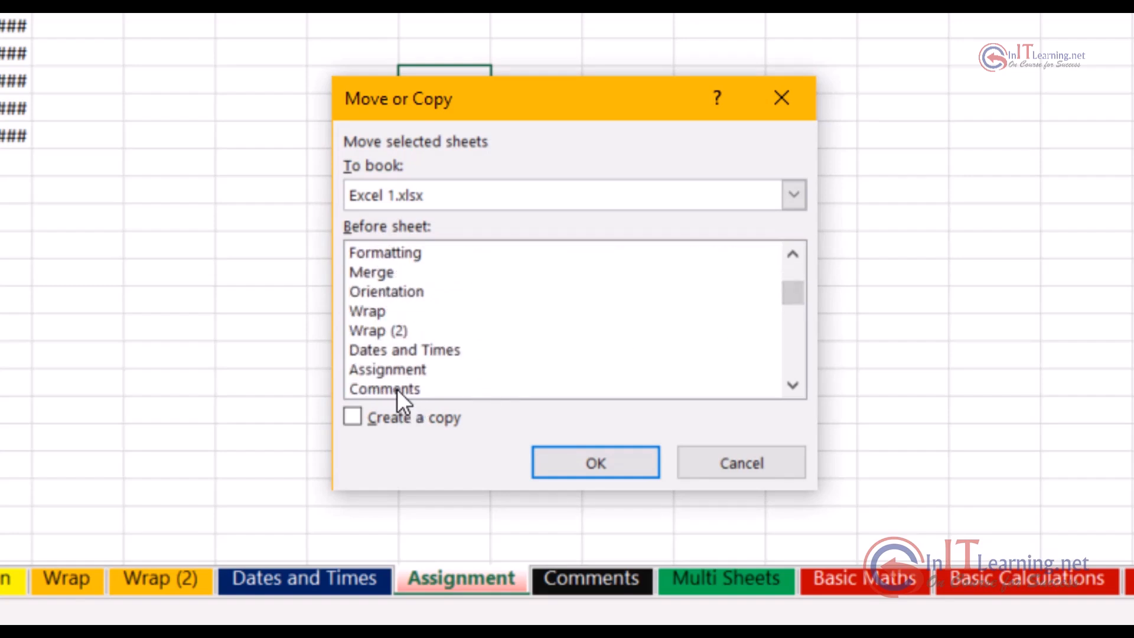
pyautogui.click(397, 388)
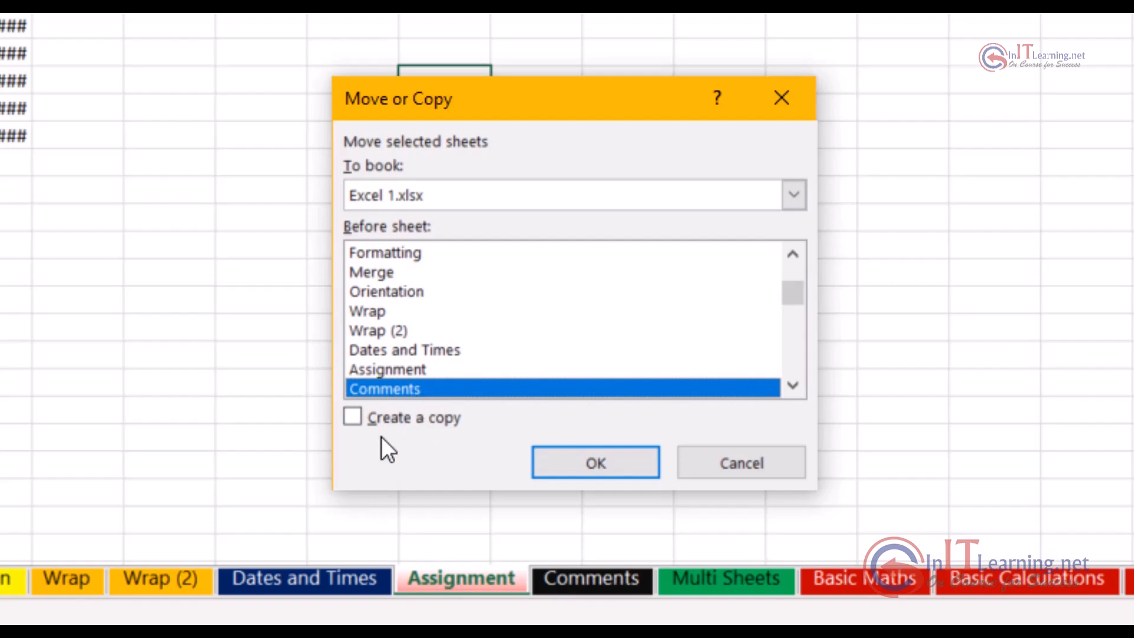
pyautogui.click(356, 418)
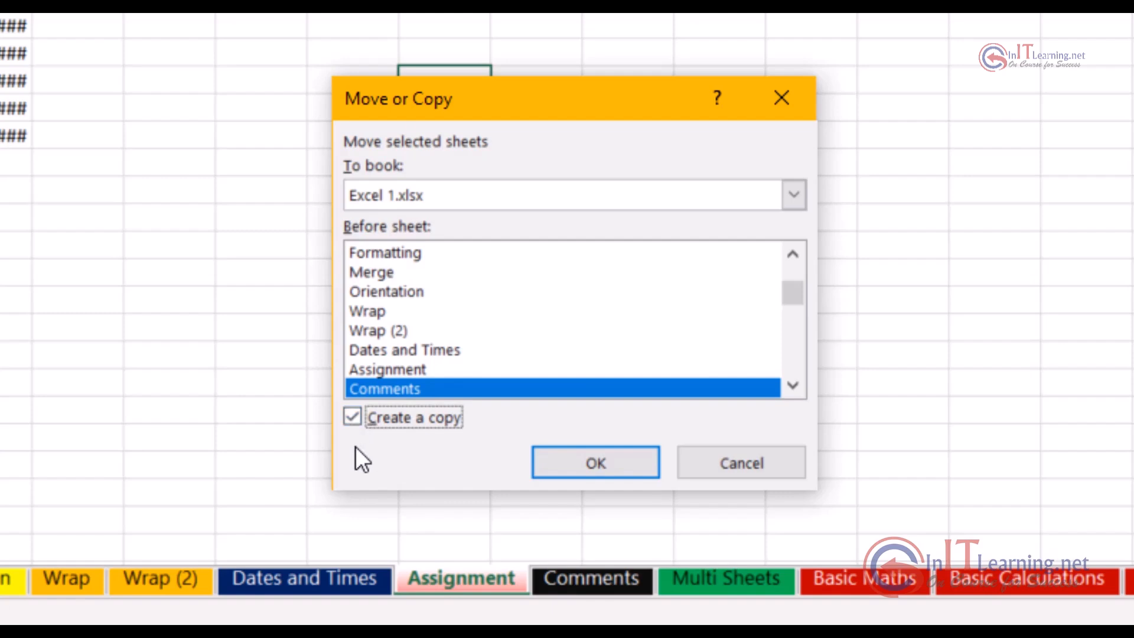
pyautogui.click(602, 463)
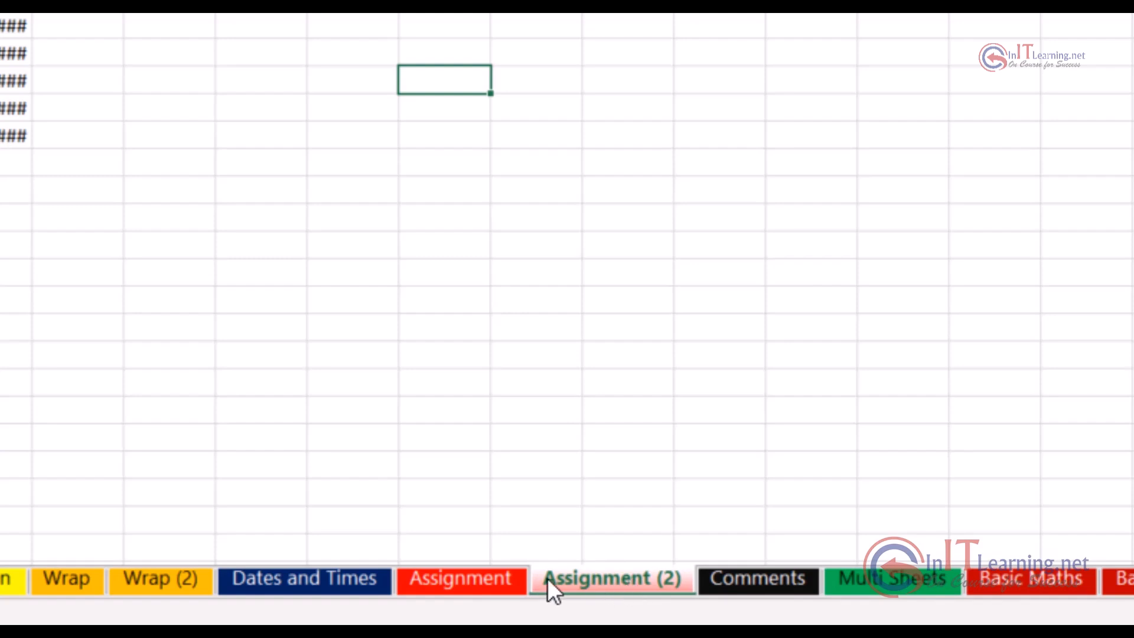
# Step: Duplicate the original Assignment sheet directly among the sheet tabs, placing the copy between Assignment and Assignment (2)
pyautogui.click(442, 581)
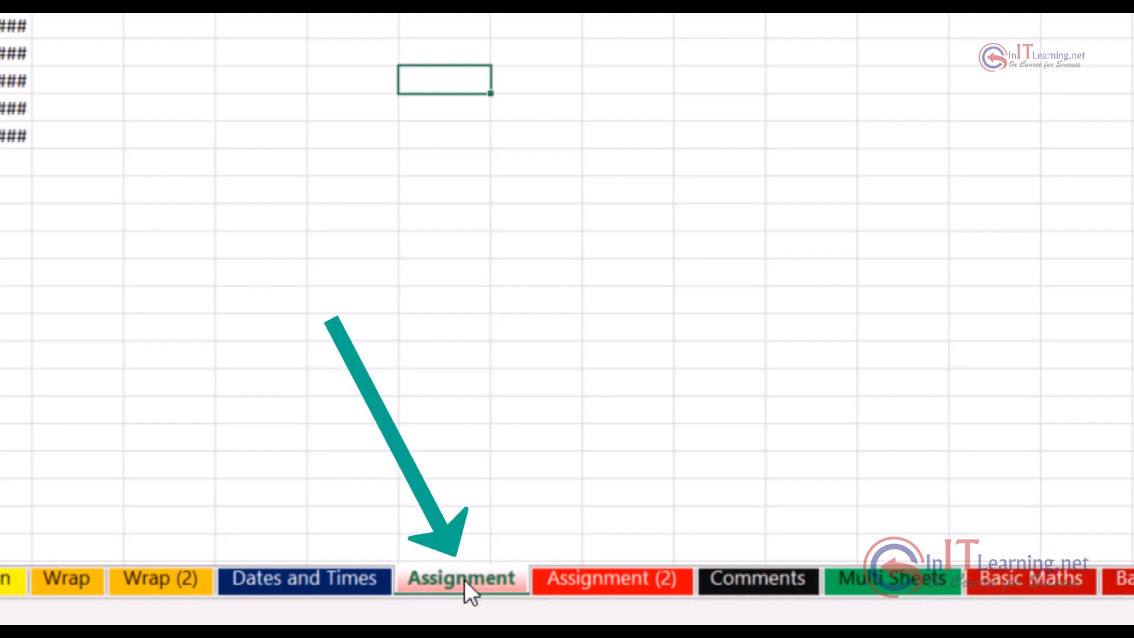
pyautogui.moveTo(464, 579); pyautogui.dragTo(465, 579)
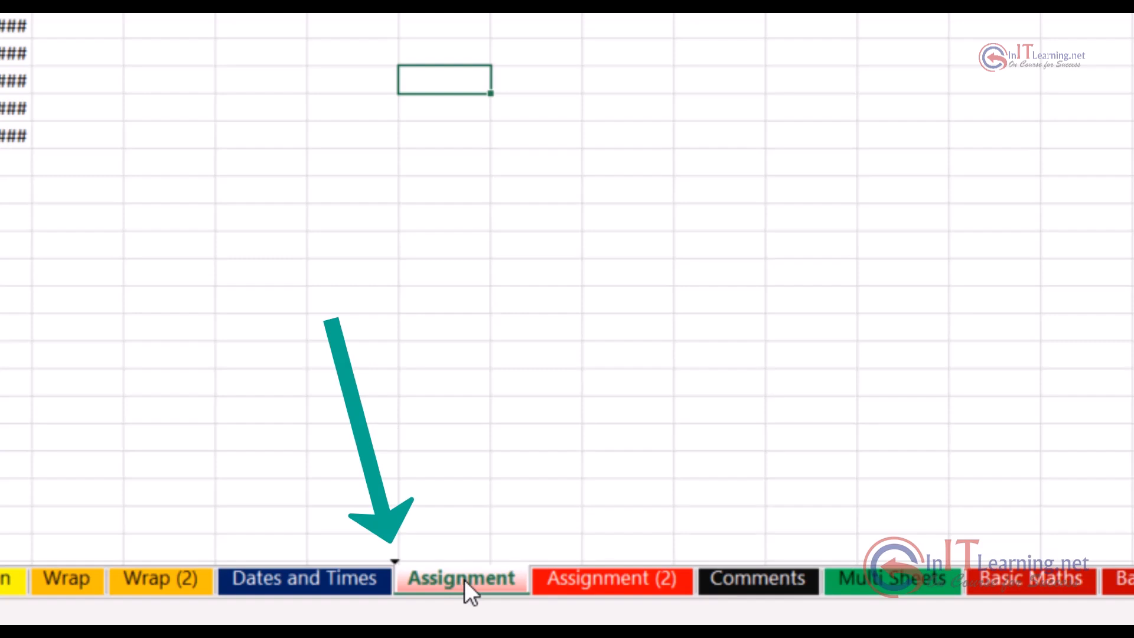
pyautogui.moveTo(464, 579); pyautogui.dragTo(463, 580)
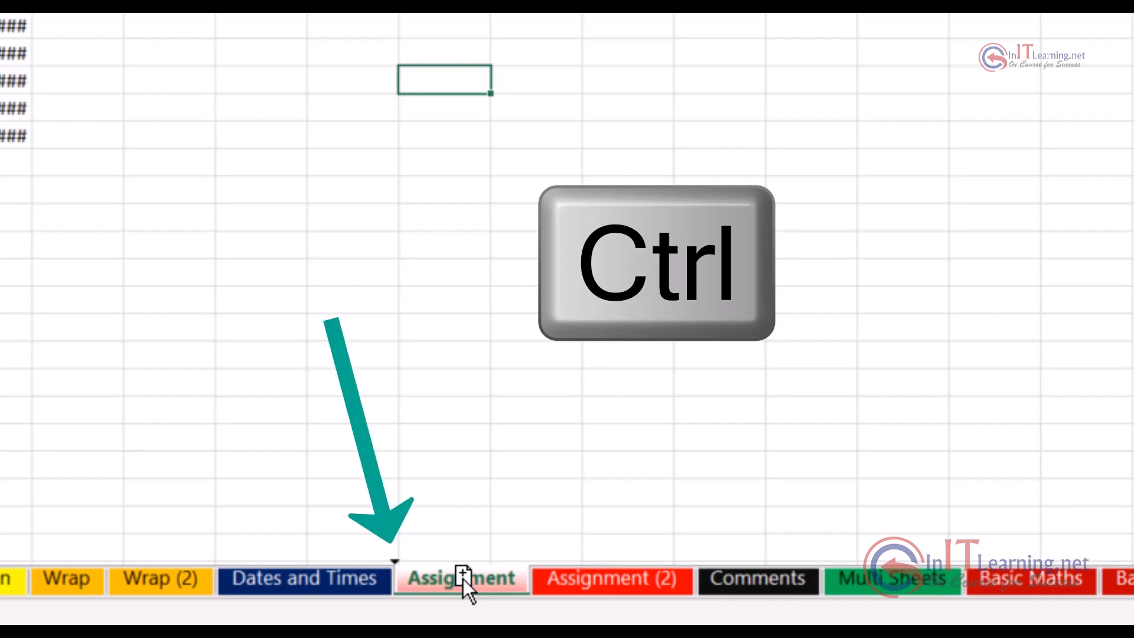
pyautogui.moveTo(478, 569); pyautogui.dragTo(555, 583)
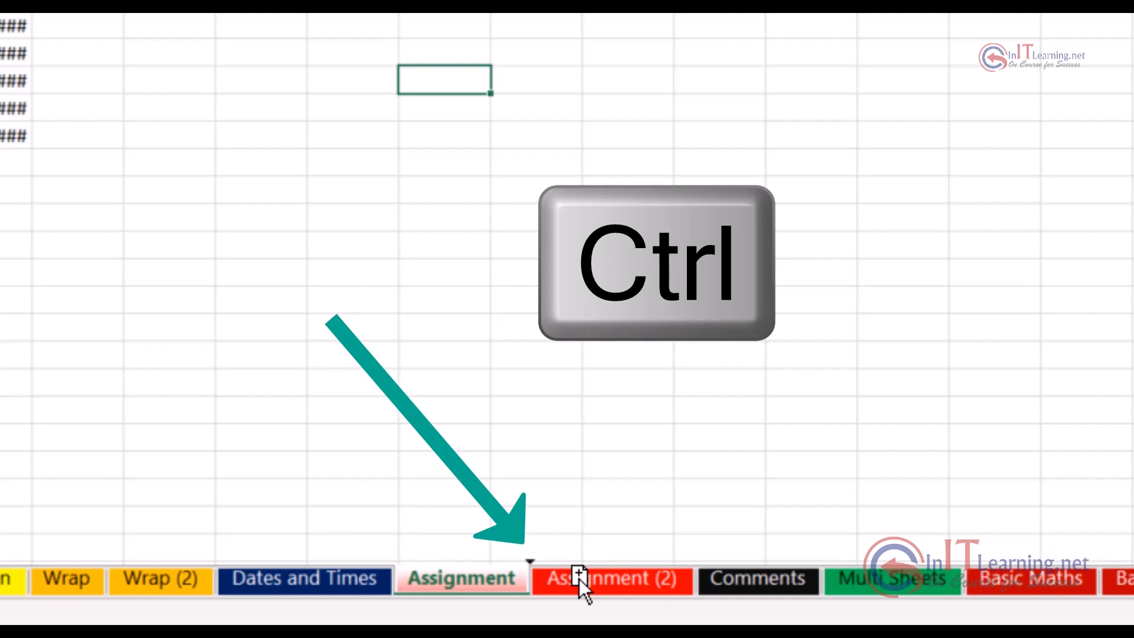
pyautogui.moveTo(579, 579); pyautogui.dragTo(579, 581)
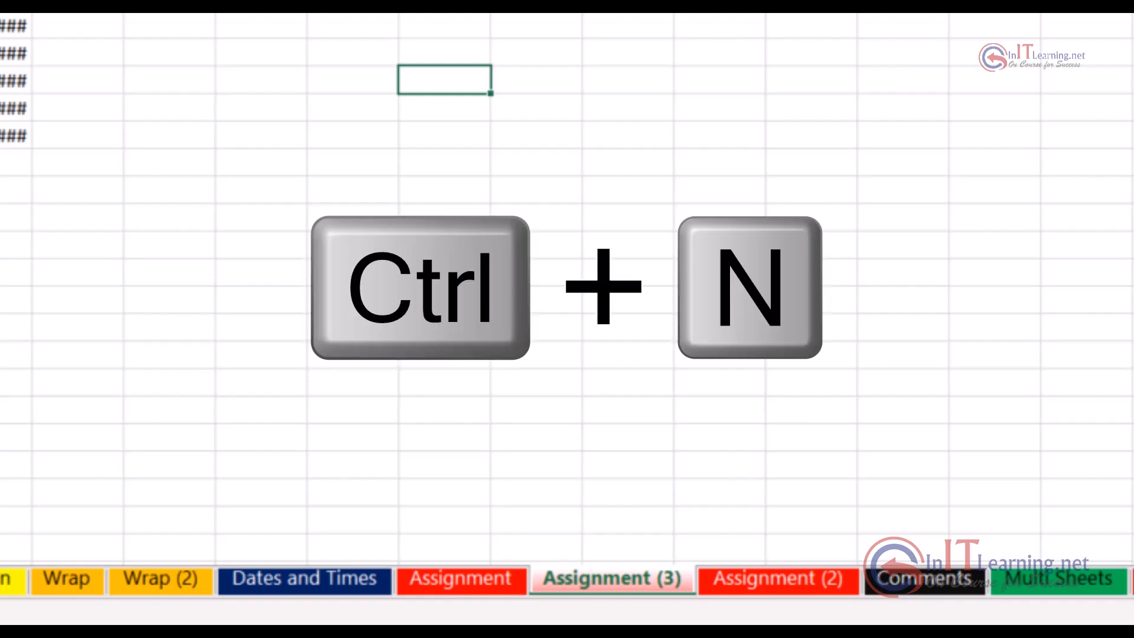
# Step: Create a new blank workbook and arrange it side by side with Excel 1.xlsx, with the new workbook on the right half
pyautogui.hotkey('ctrl', 'n')
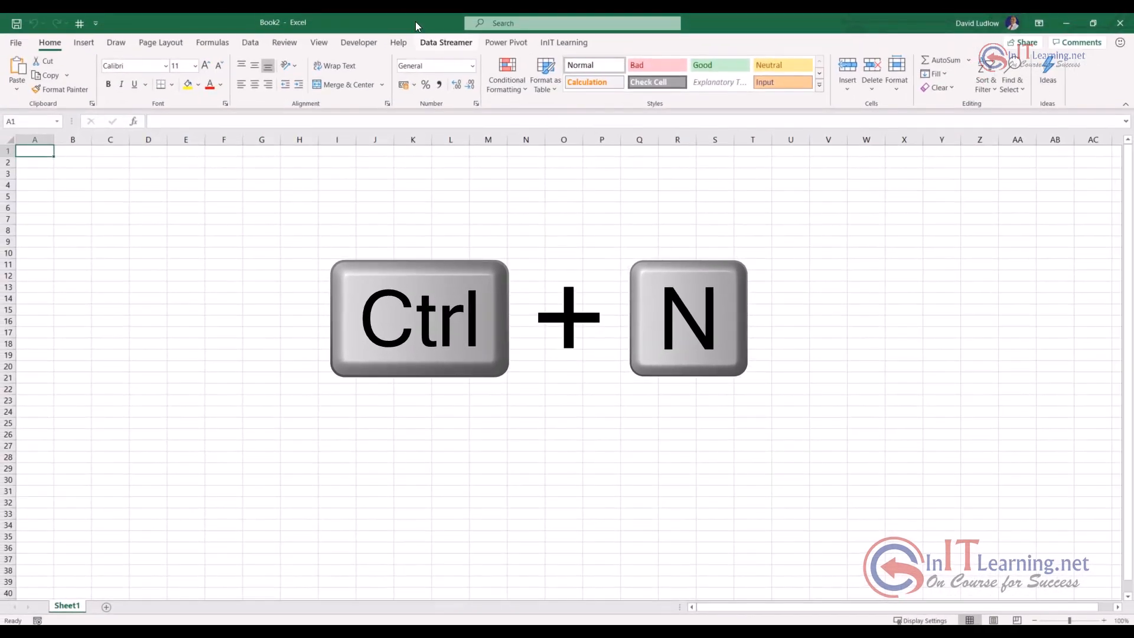
pyautogui.moveTo(410, 19); pyautogui.dragTo(1131, 77)
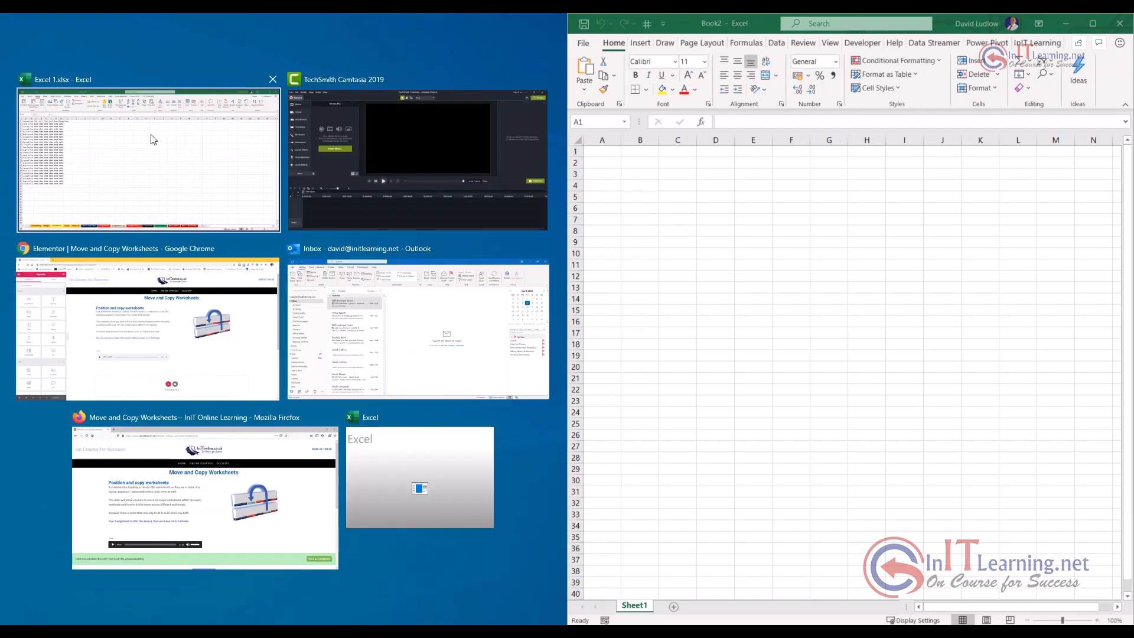
pyautogui.click(115, 128)
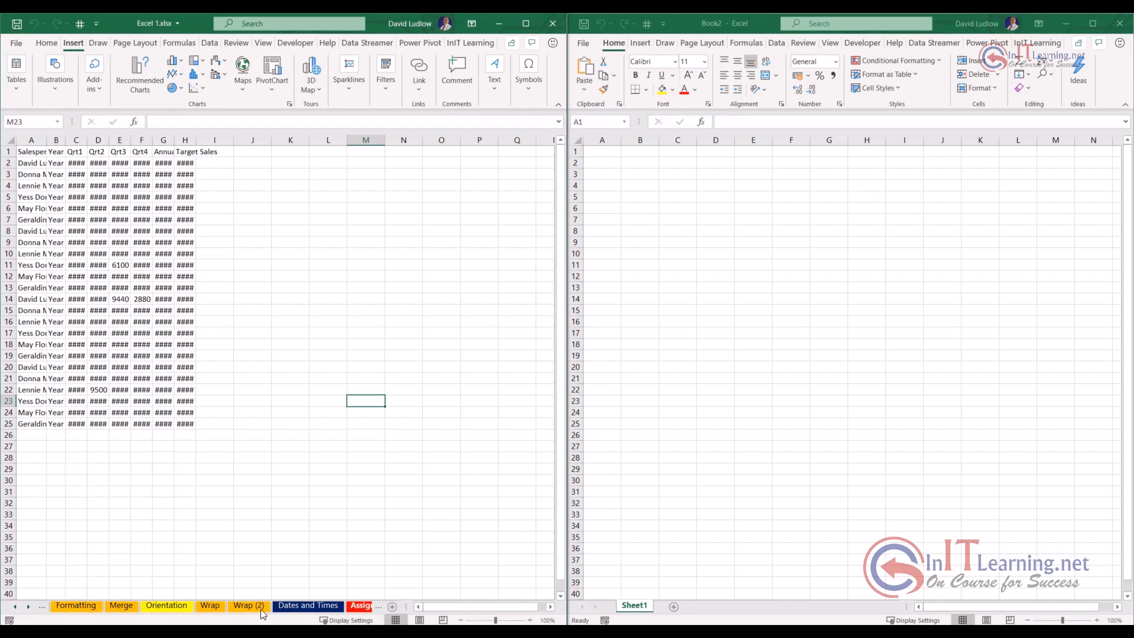
# Step: Move the Assignment (2) sheet from Excel 1.xlsx into the new workbook, placing it after Sheet1
pyautogui.click(28, 607)
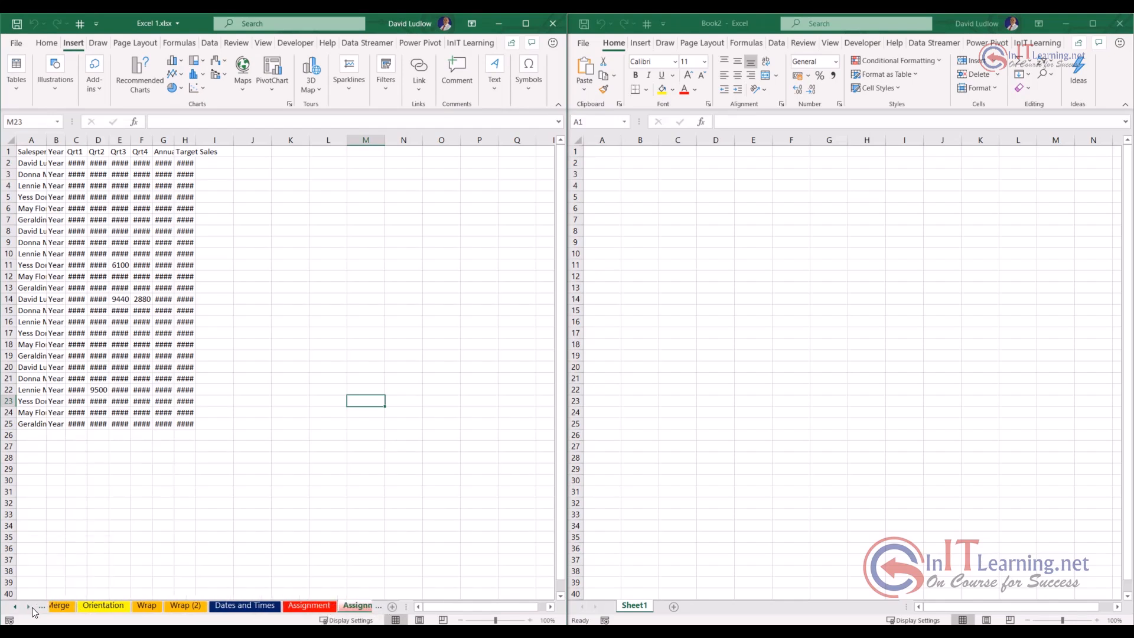
pyautogui.click(28, 607)
pyautogui.click(28, 606)
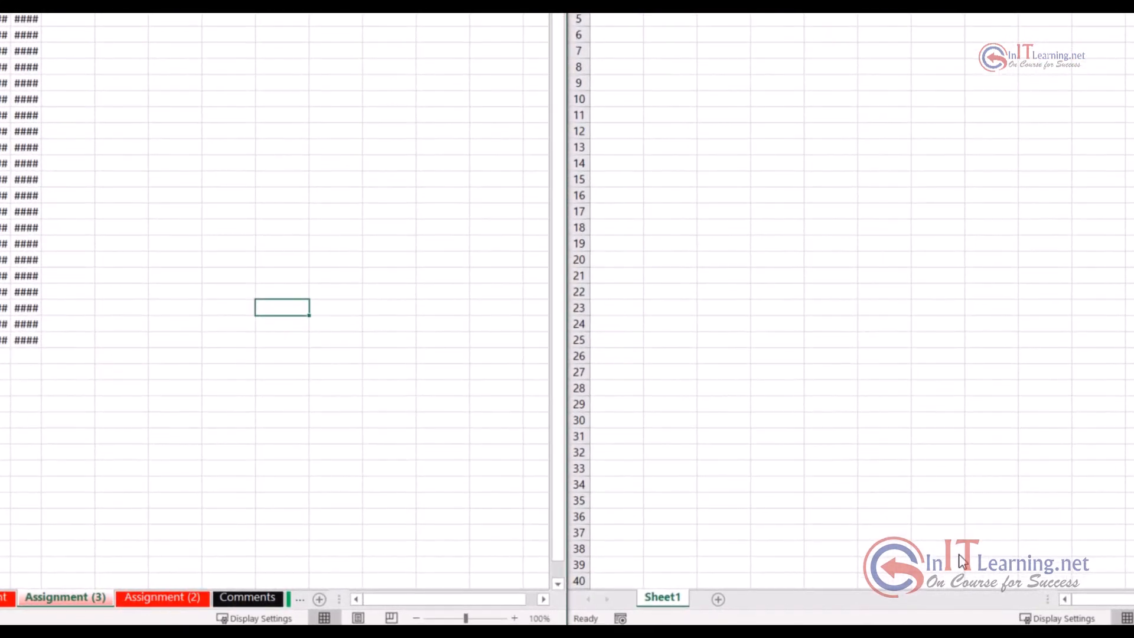
pyautogui.click(169, 602)
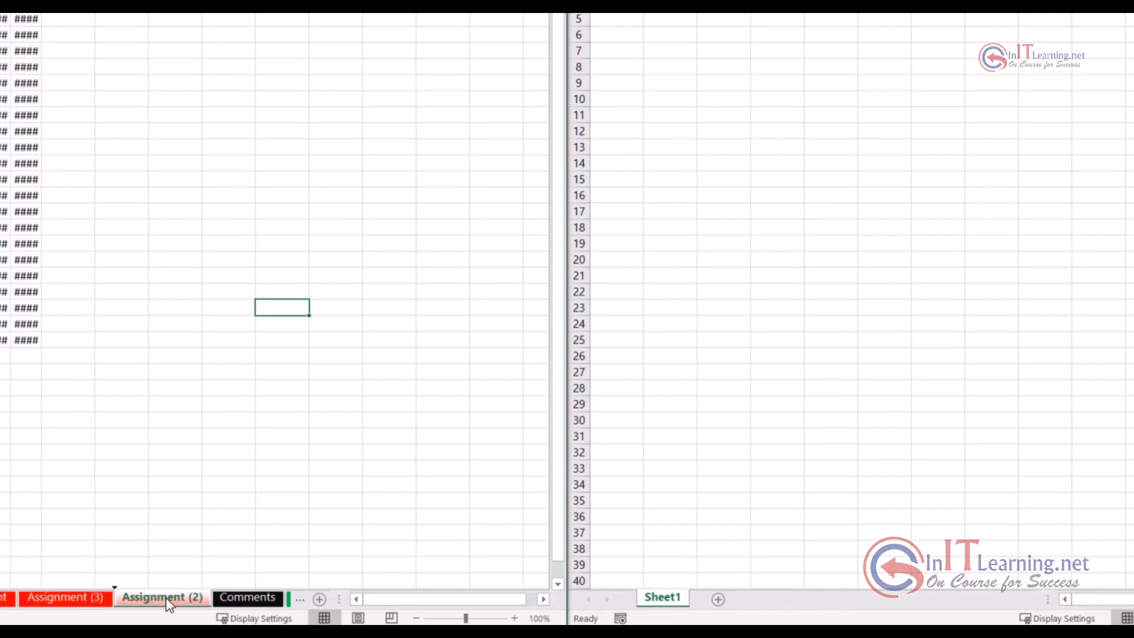
pyautogui.moveTo(167, 598); pyautogui.dragTo(315, 587)
pyautogui.moveTo(731, 589); pyautogui.dragTo(733, 595)
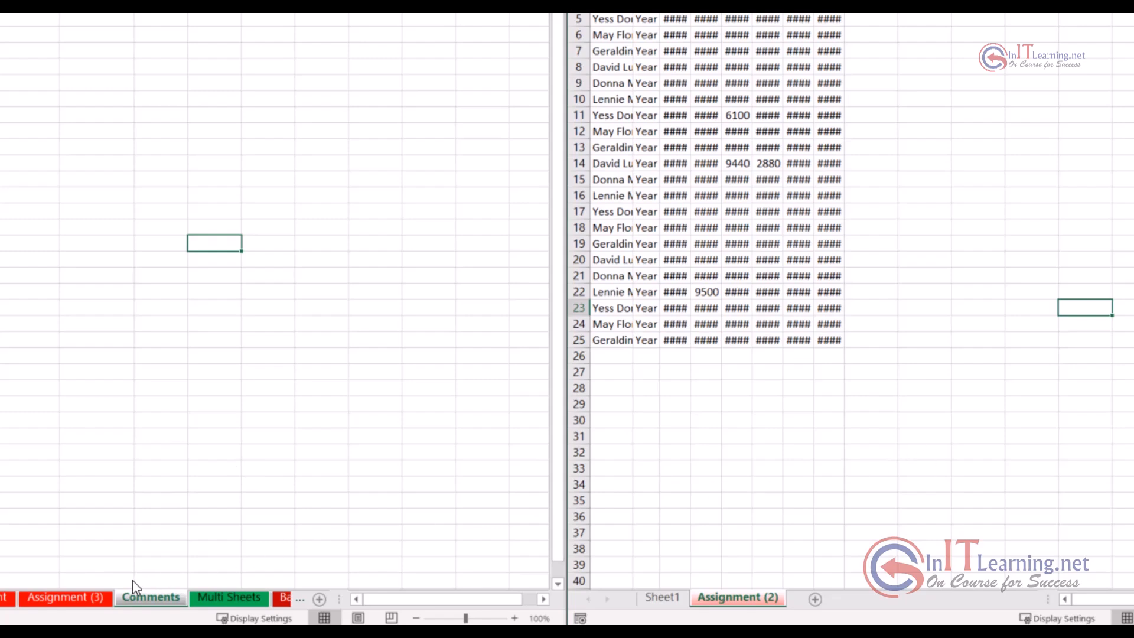
# Step: Copy the Assignment (3) sheet from Excel 1.xlsx into the new workbook, placing the copy after Assignment (2)
pyautogui.click(54, 595)
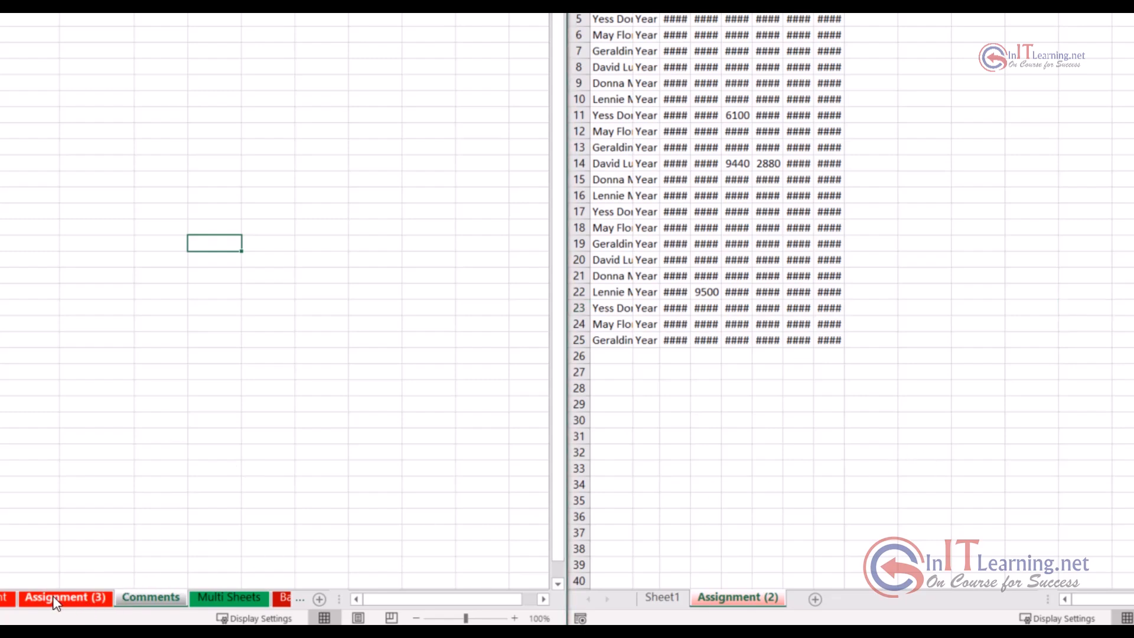
pyautogui.moveTo(56, 595); pyautogui.dragTo(57, 593)
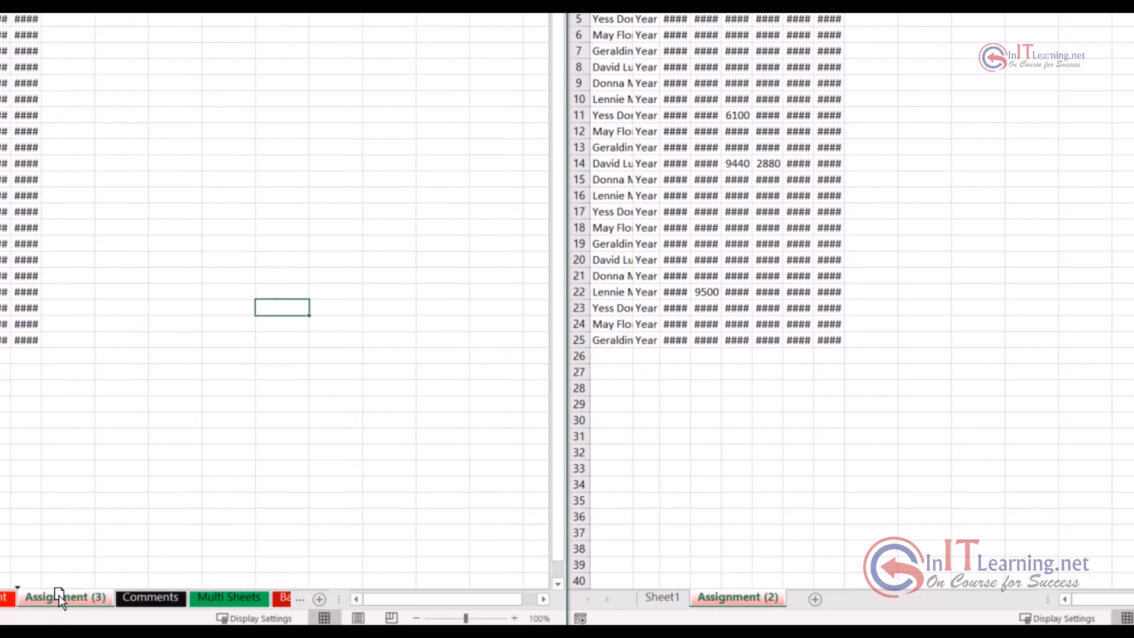
pyautogui.press('ctrl')
pyautogui.moveTo(57, 594); pyautogui.dragTo(289, 579)
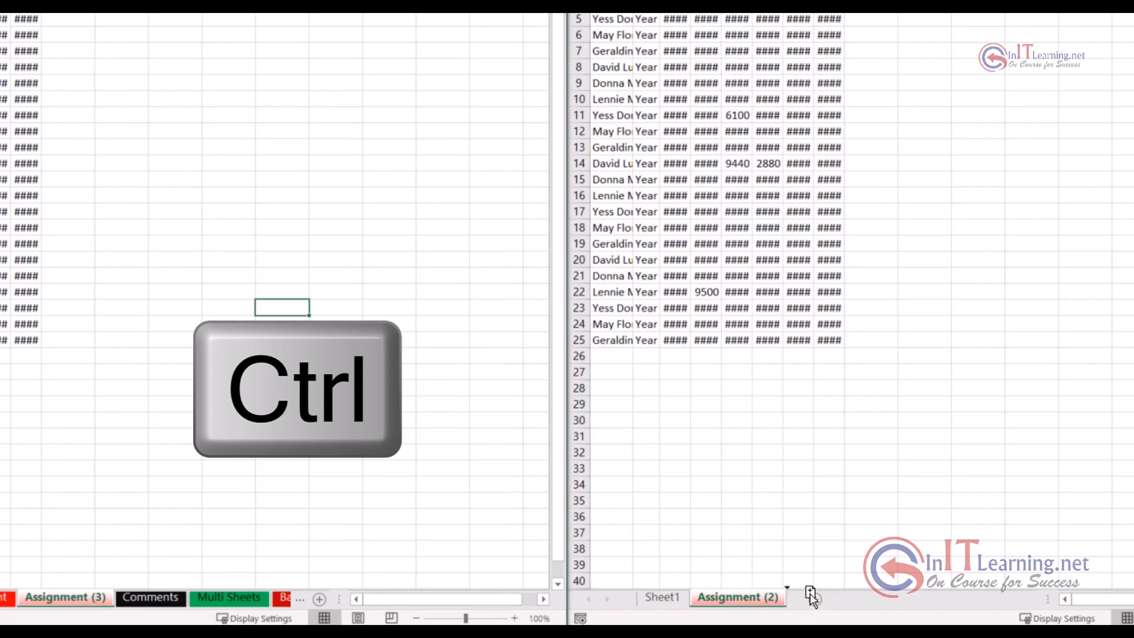
pyautogui.moveTo(809, 598); pyautogui.dragTo(809, 599)
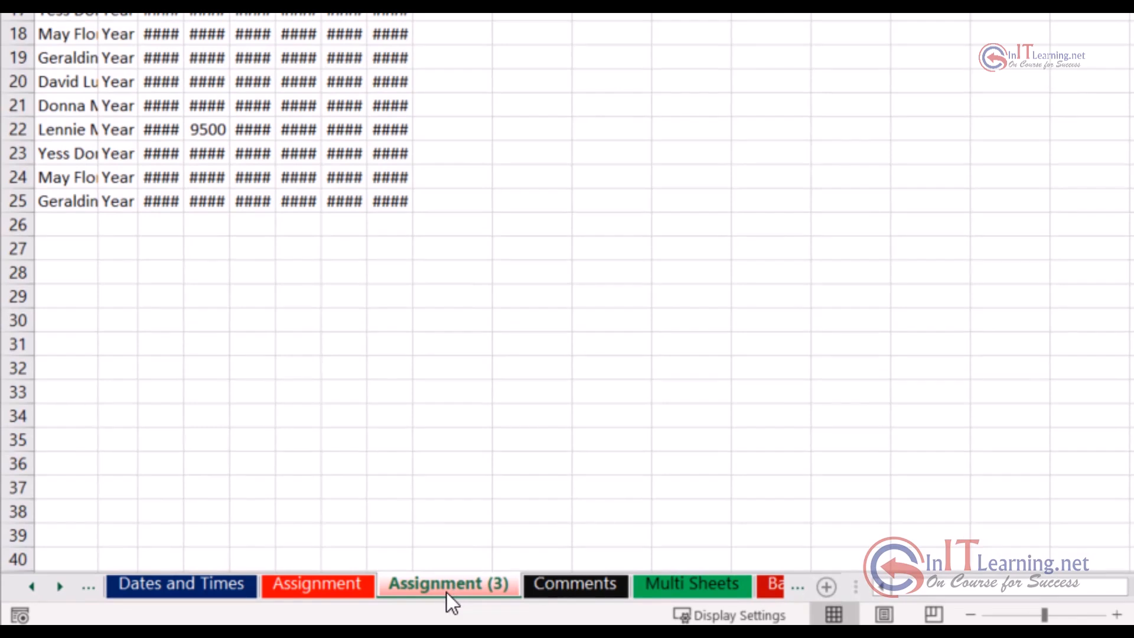
# Step: Change the tab color of the Assignment (3) sheet in Excel 1.xlsx to a dark green theme color
pyautogui.rightClick(448, 586)
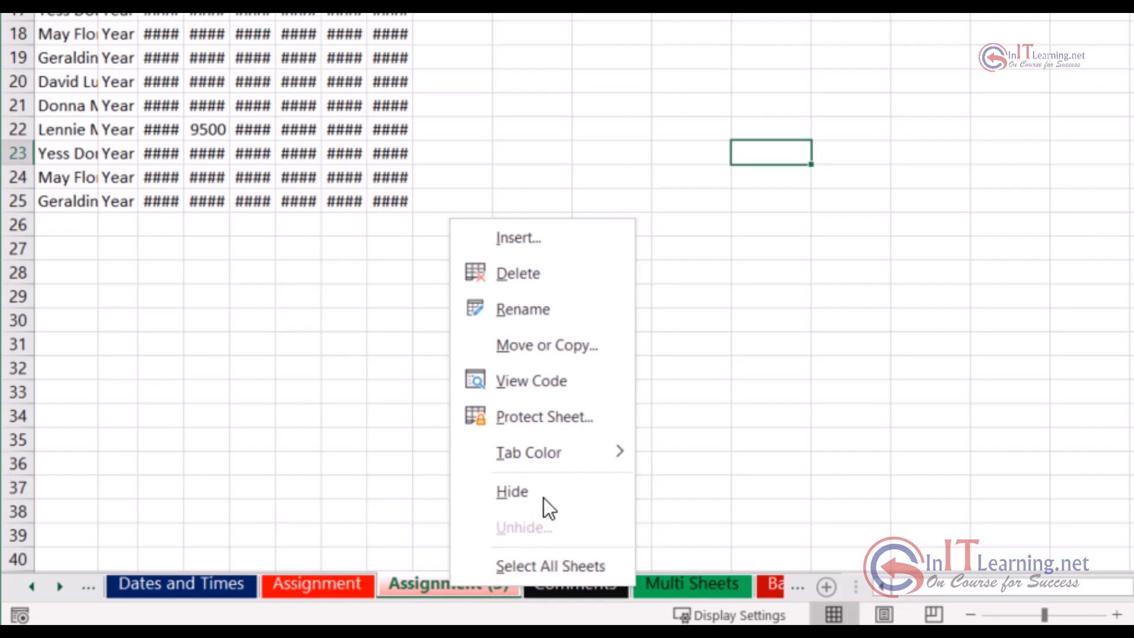
pyautogui.moveTo(555, 450)
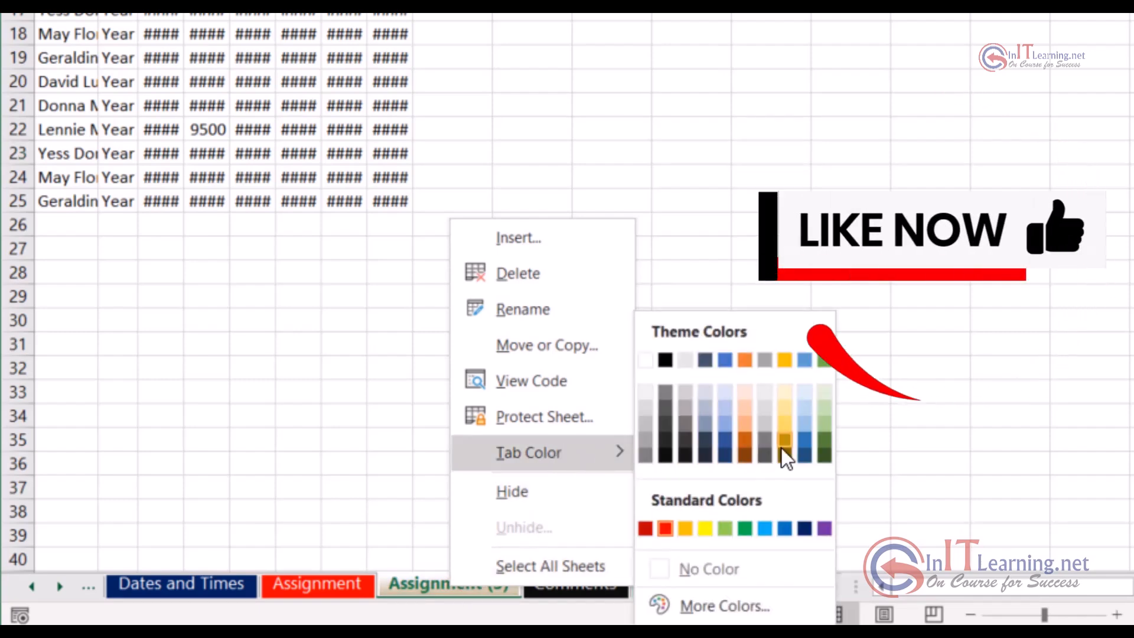
pyautogui.click(823, 437)
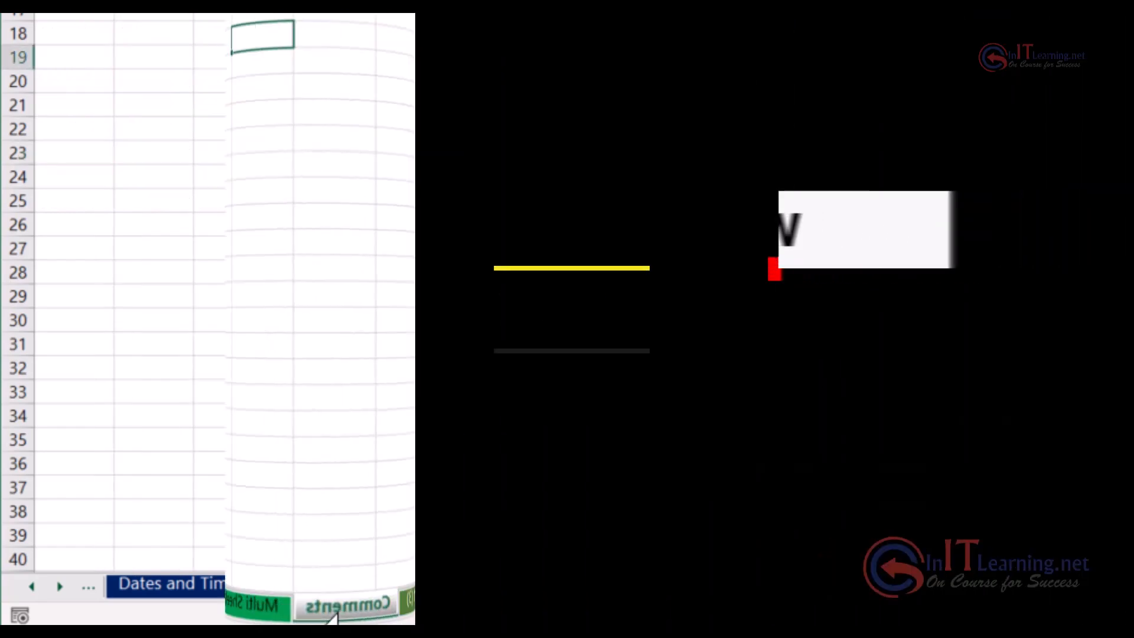